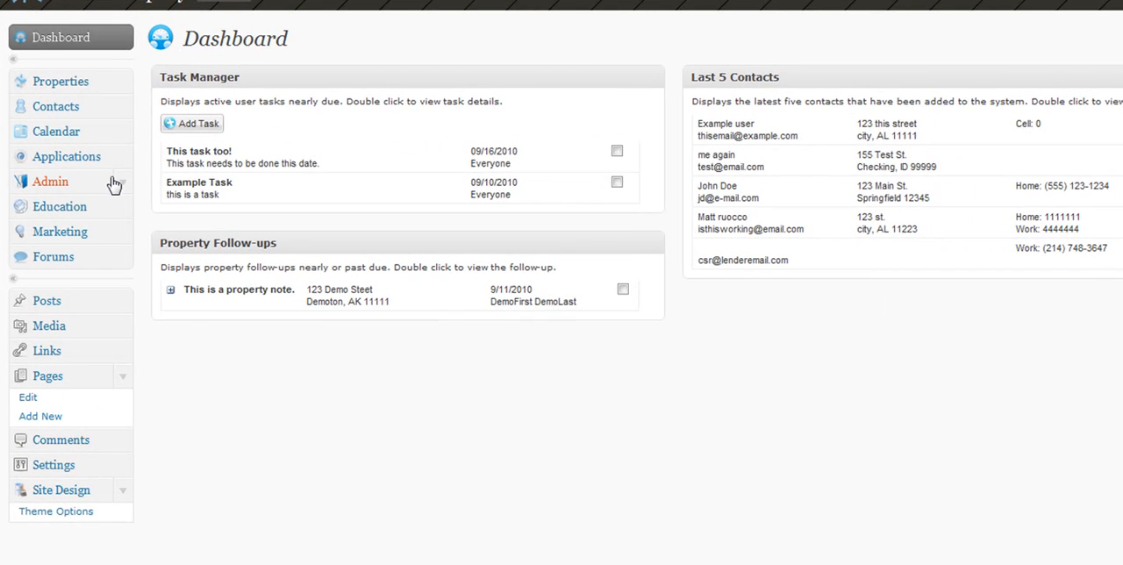
Open the Action Plans page from the Admin section.
click(124, 182)
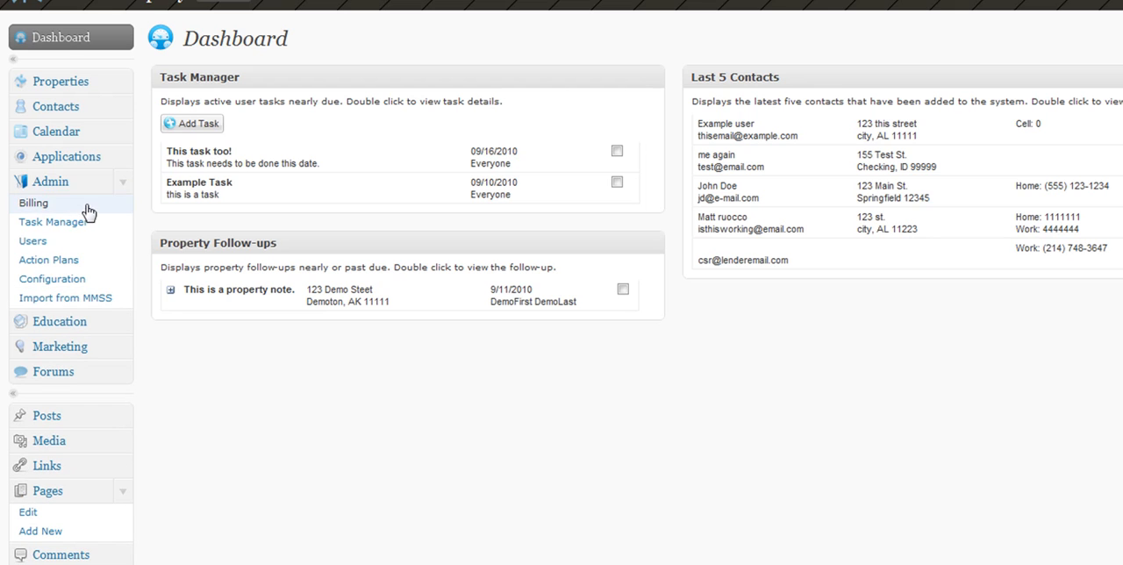
click(56, 186)
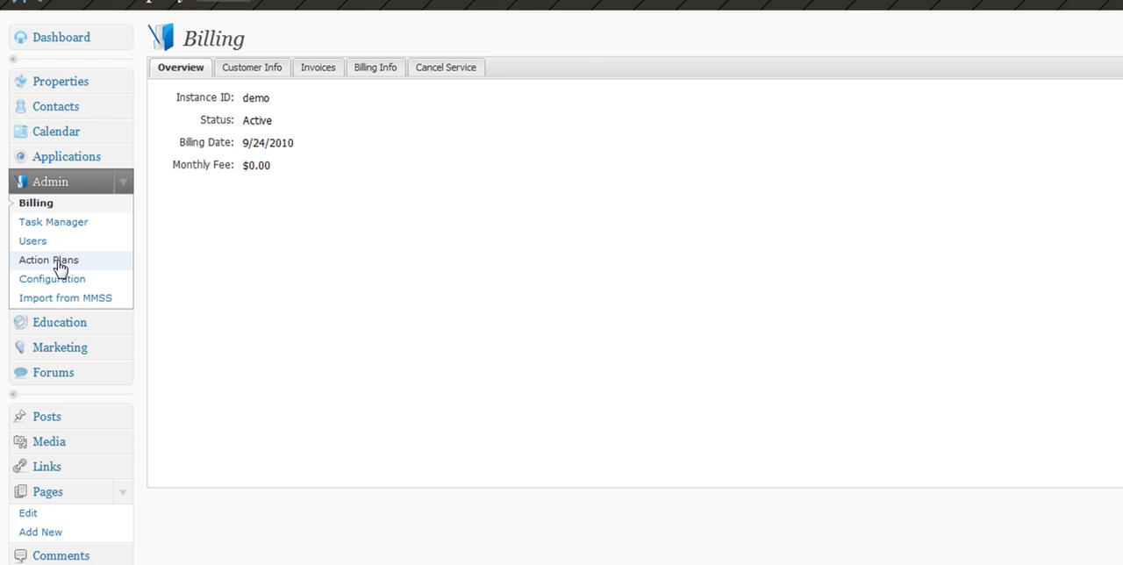
click(58, 265)
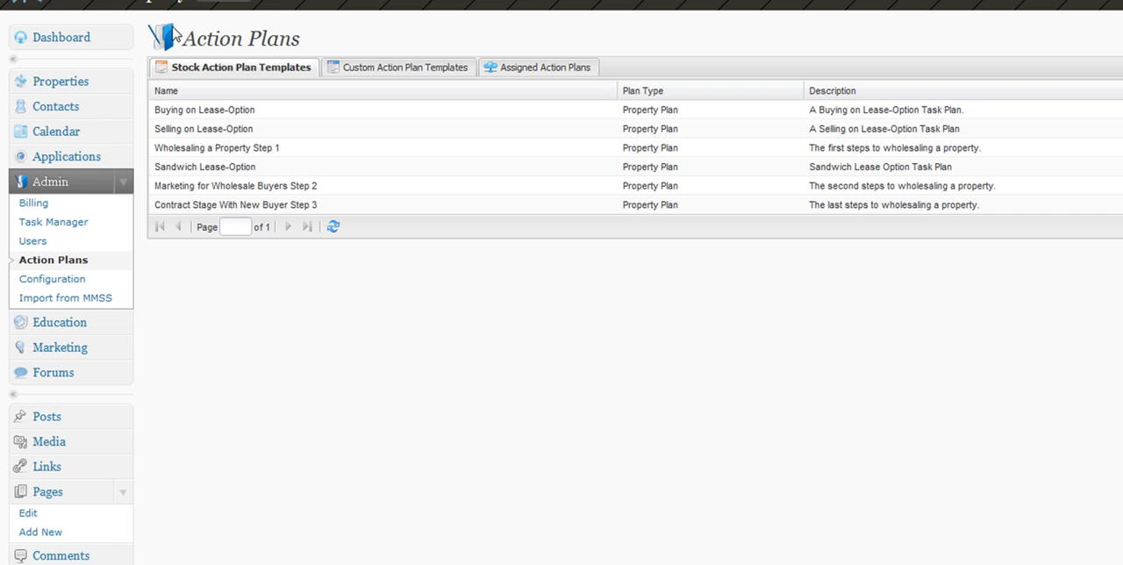
View the list of actions in the Selling on Lease-Option stock template, then close it.
click(195, 112)
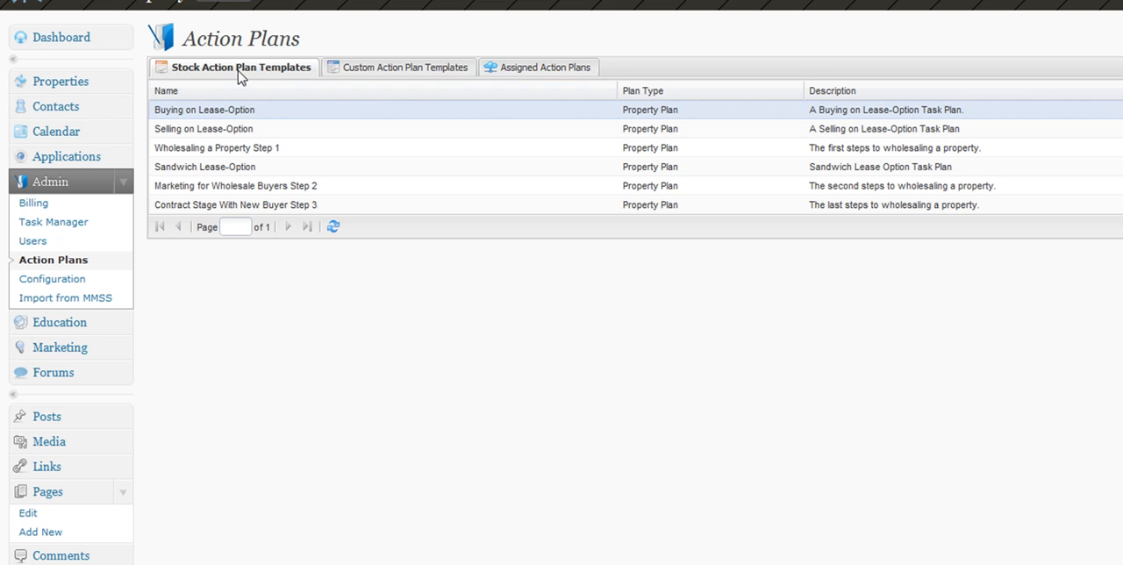
right_click(238, 133)
click(263, 145)
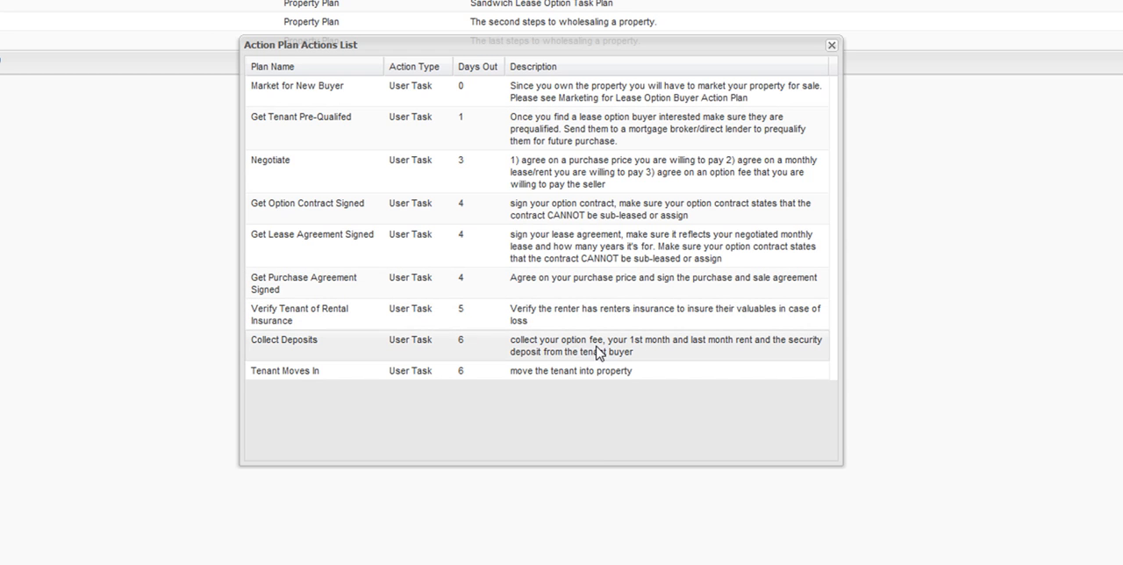
click(830, 46)
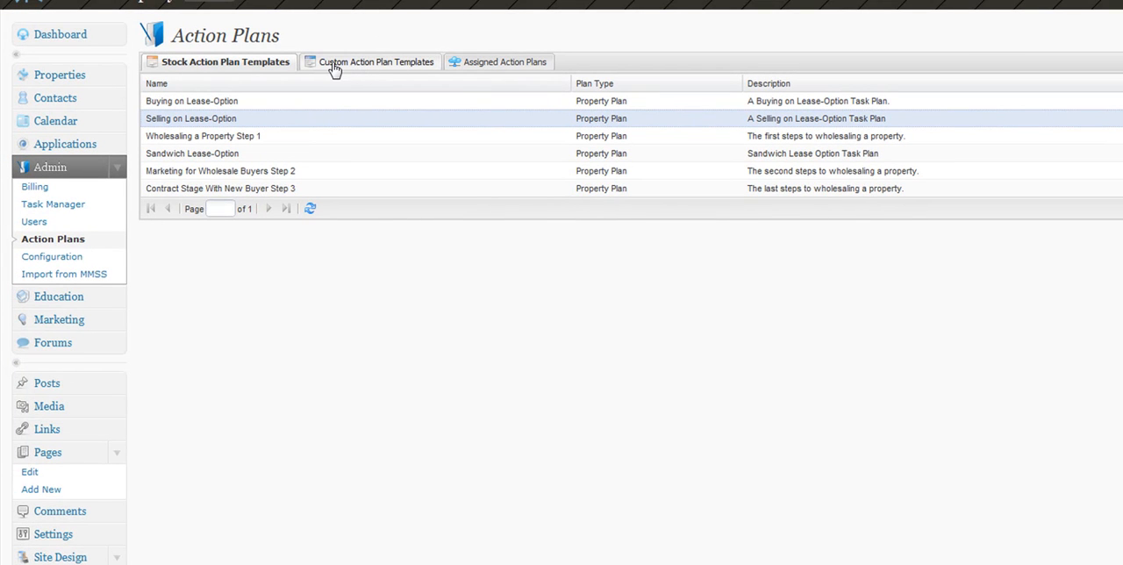
Start a new custom action plan and name it Example Plan.
click(333, 67)
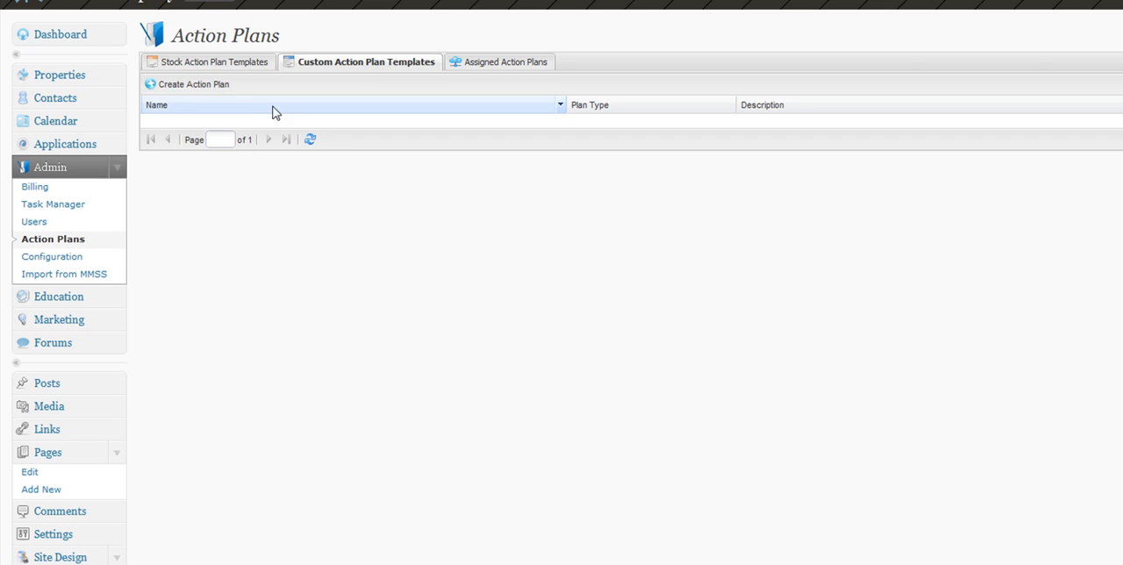
click(188, 88)
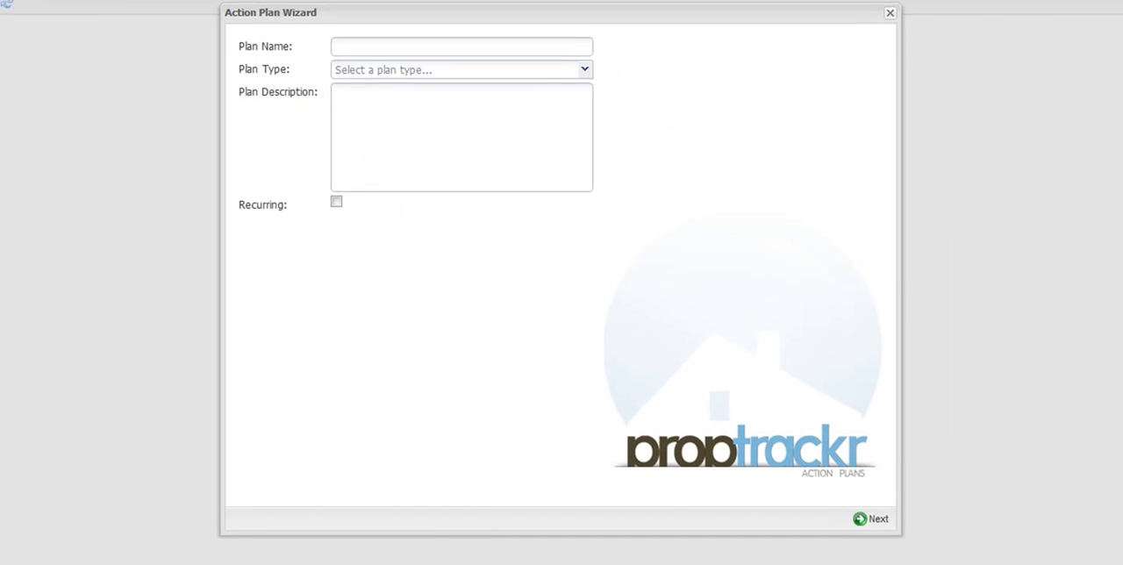
click(348, 47)
text(This)
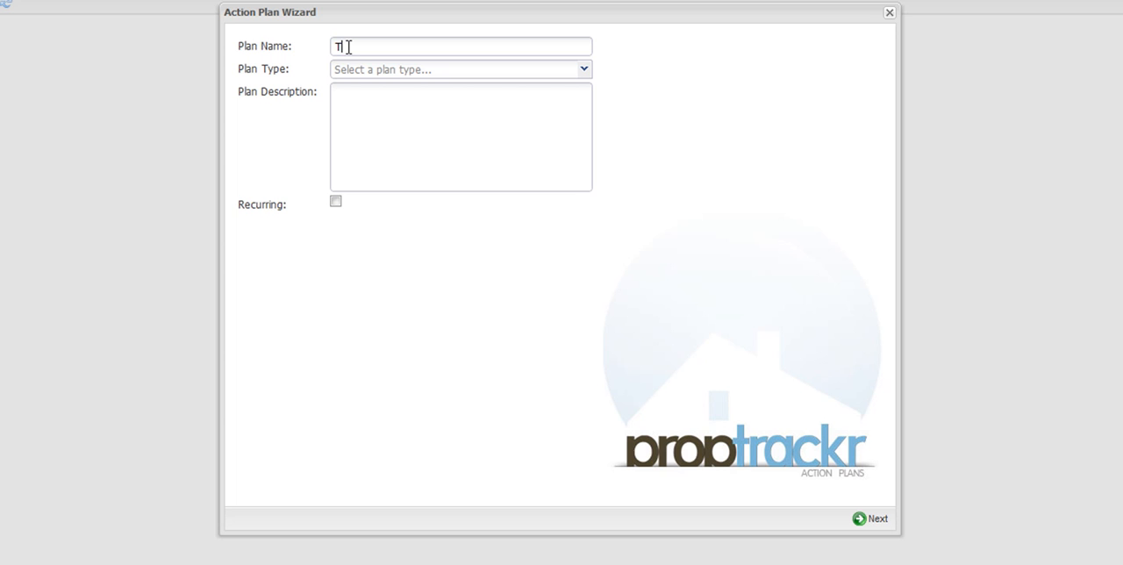
key(BackSpace)
key(BackSpace)
key(BackSpace)
key(BackSpace)
text(Example Plan)
Set the plan type to Property and the description to "This is an example plan".
click(579, 68)
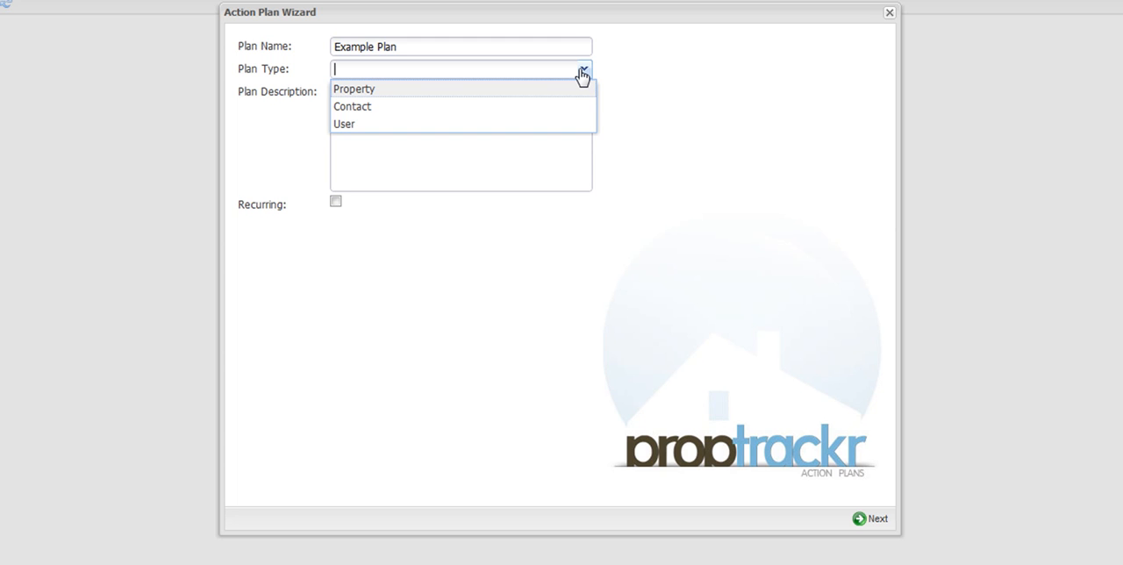
click(556, 92)
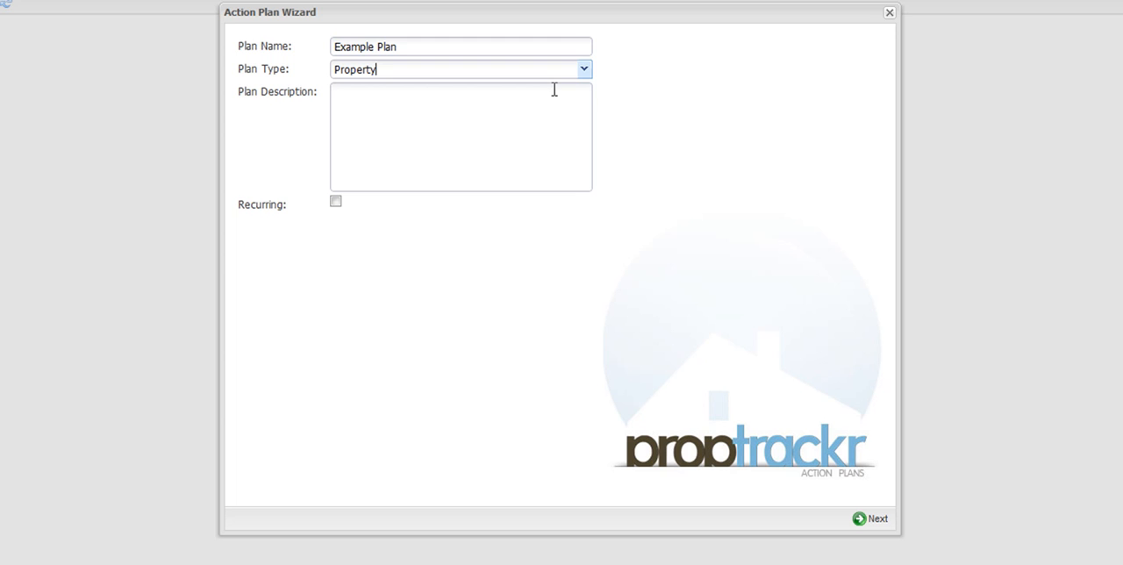
click(514, 112)
text(This is an example plan)
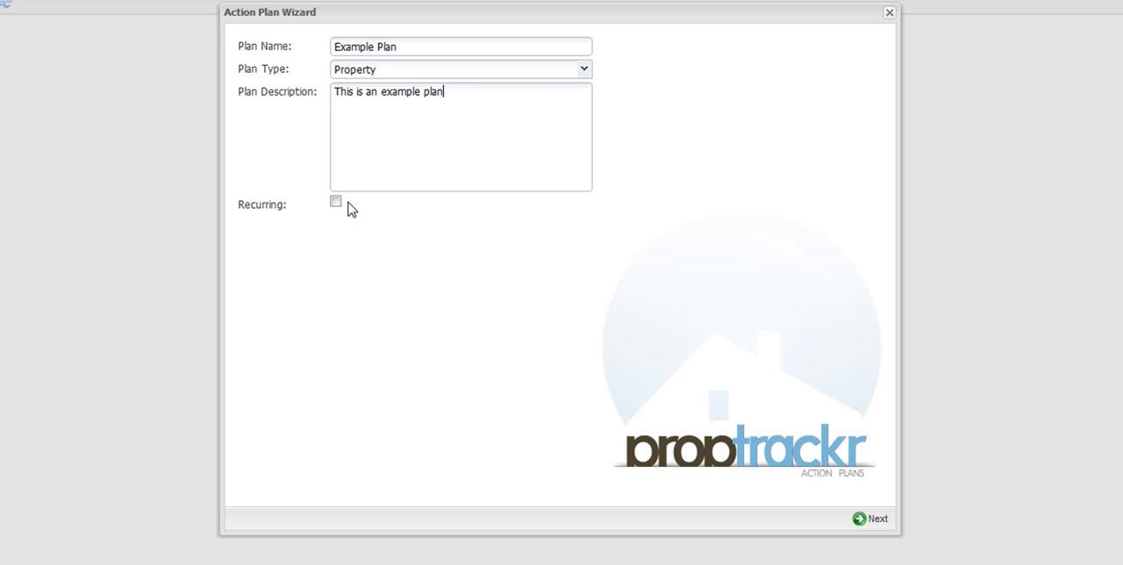
Leave the plan non-recurring and continue to the actions page of the wizard.
click(337, 203)
click(337, 203)
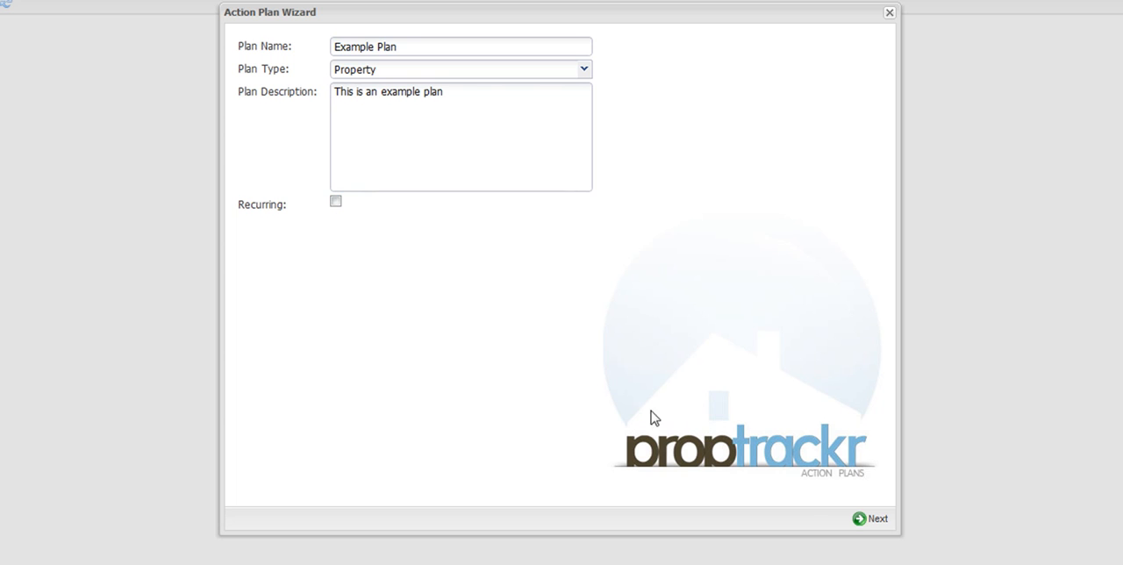
click(863, 521)
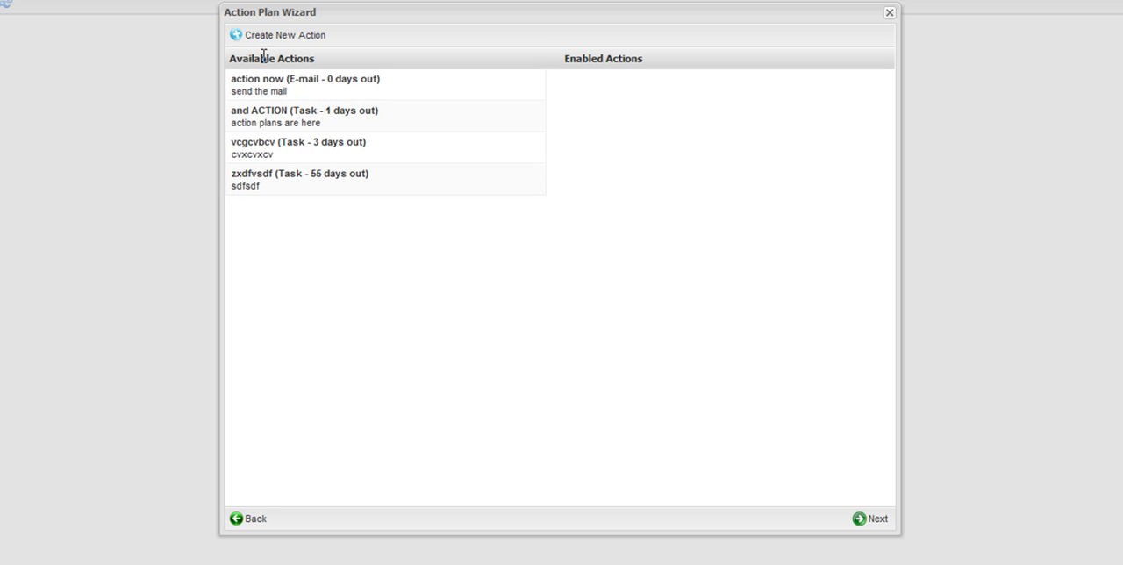
Create a new action named Example1 with action type Send e-mail.
click(287, 43)
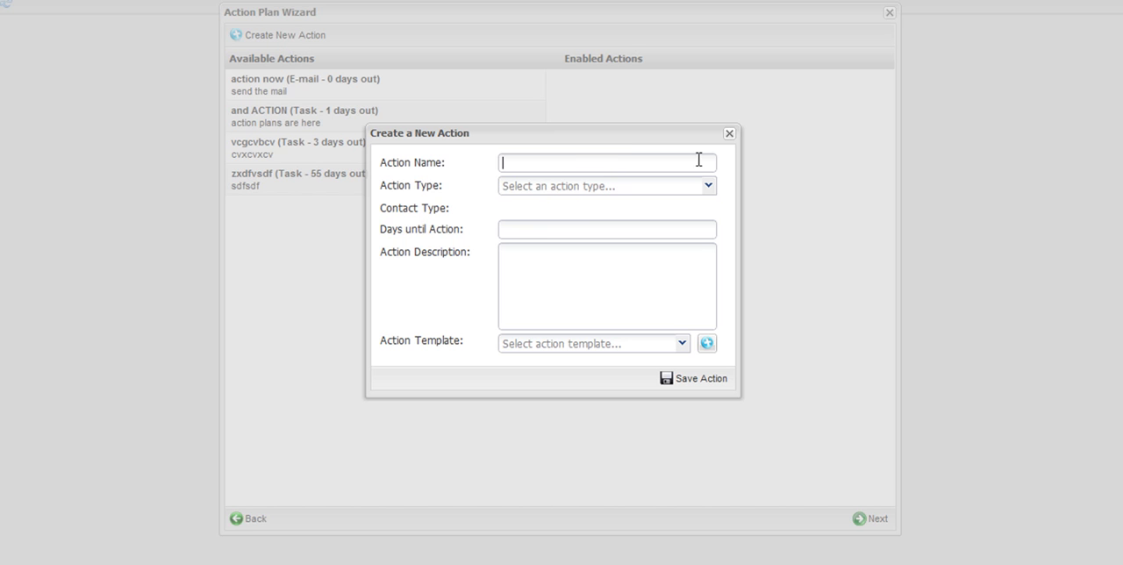
text(Example1)
click(708, 187)
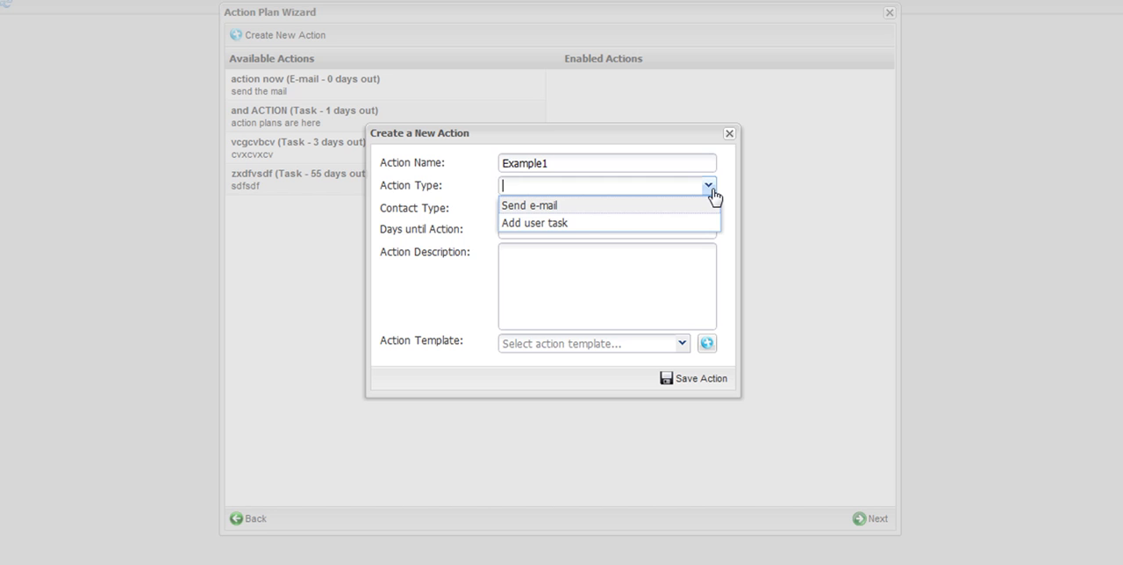
click(654, 205)
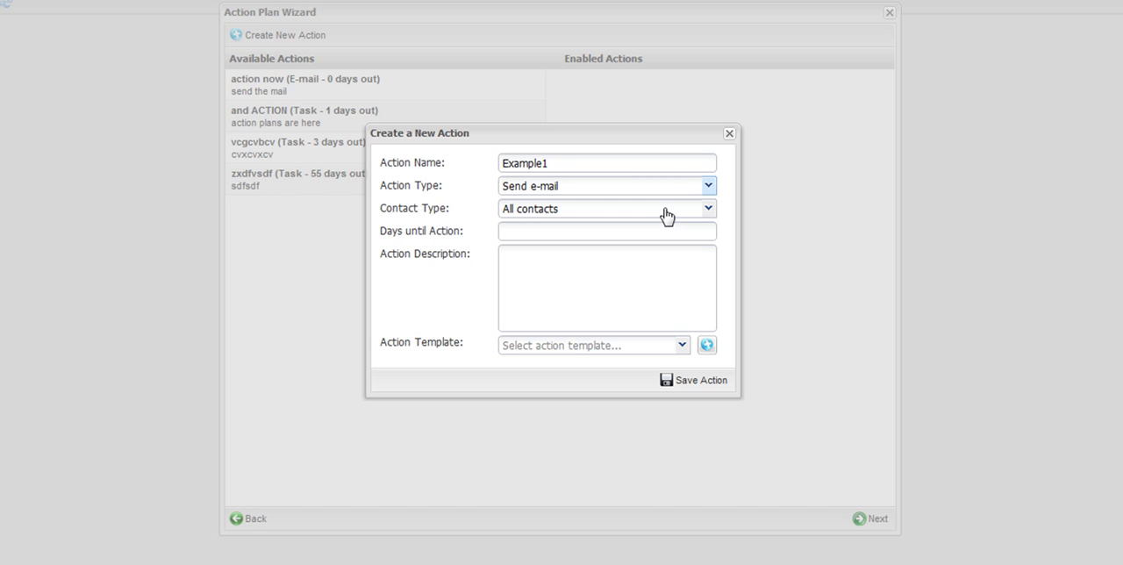
Set the action's contact type to All contacts and days until action to 2.
click(667, 217)
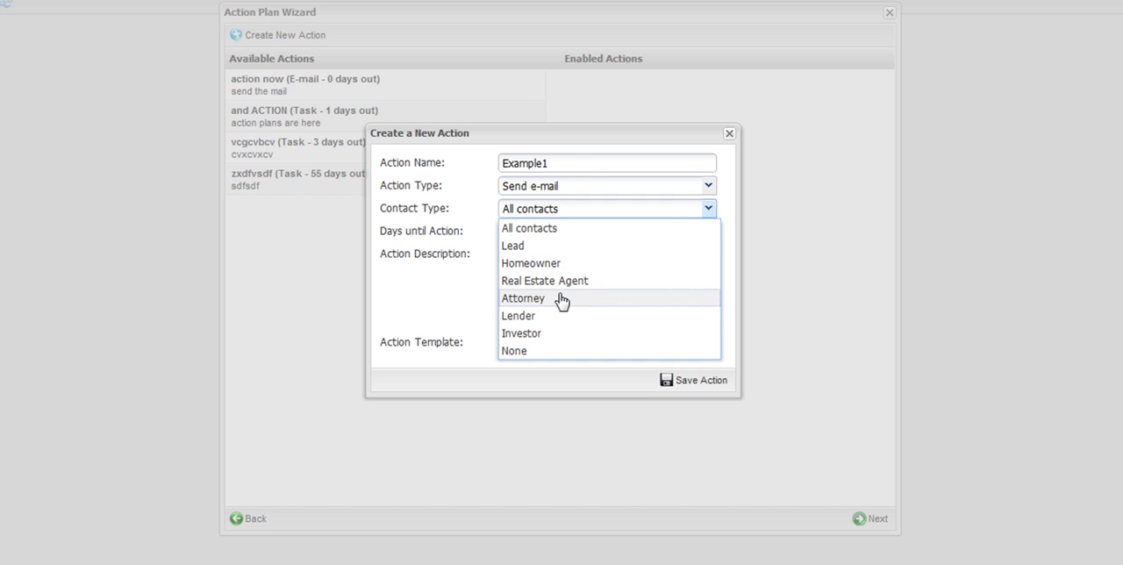
click(548, 228)
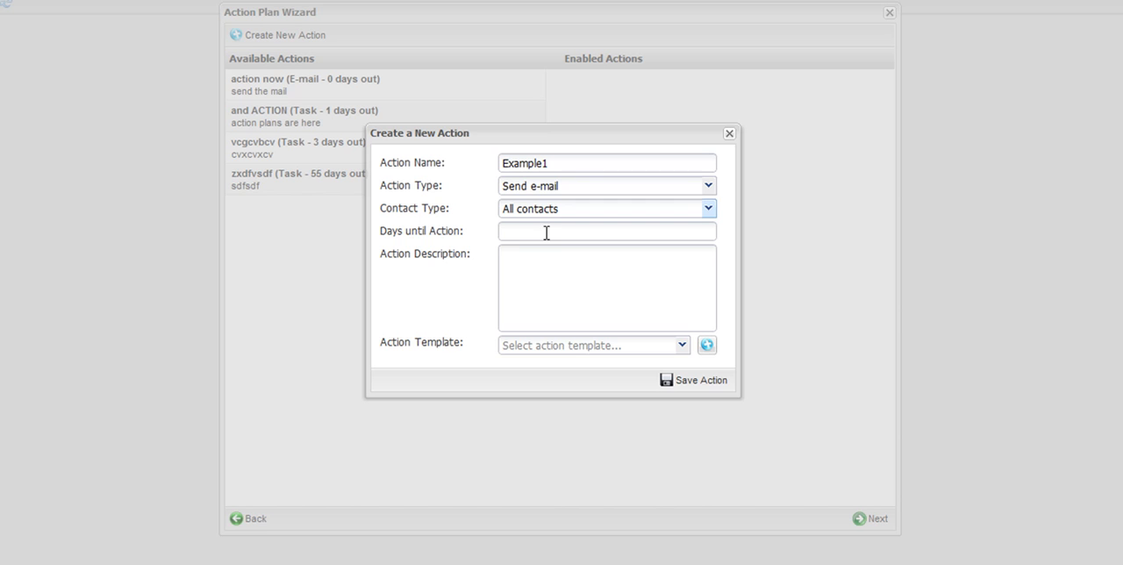
click(531, 237)
text(2)
Enter the action description "This is an example action".
click(542, 284)
text(This is a)
text(n ex)
key(BackSpace)
text(xample action)
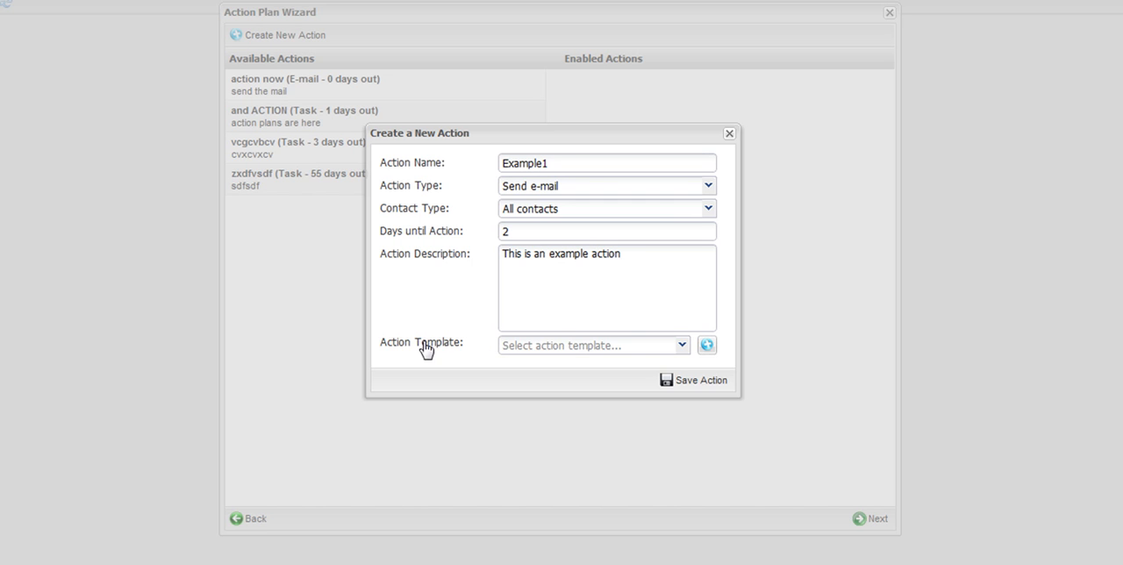
Create a new action template named "This is an email" and start its body with "Hello".
click(682, 345)
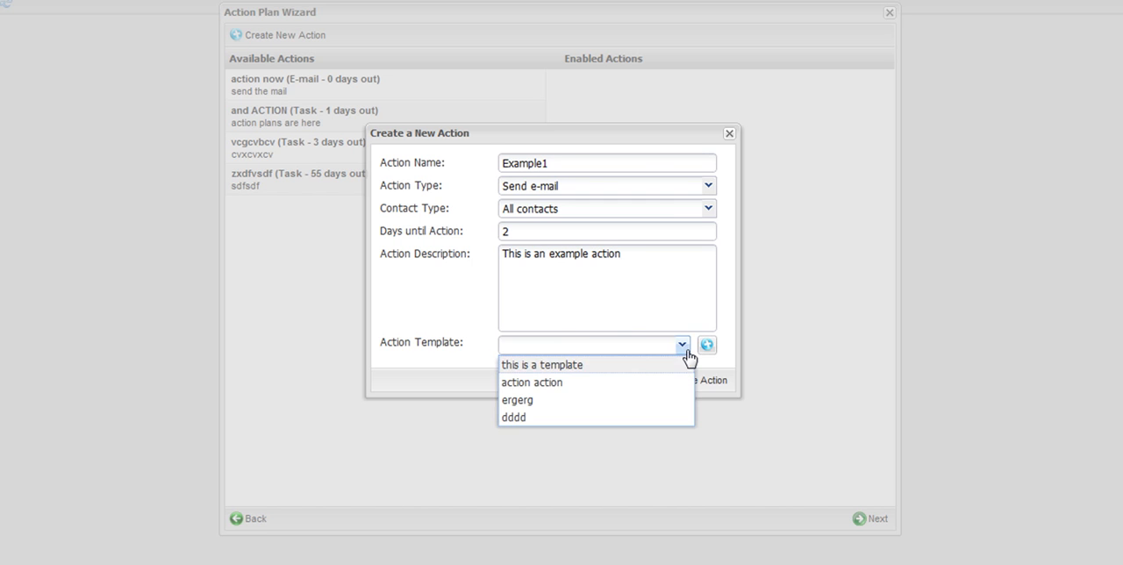
click(444, 311)
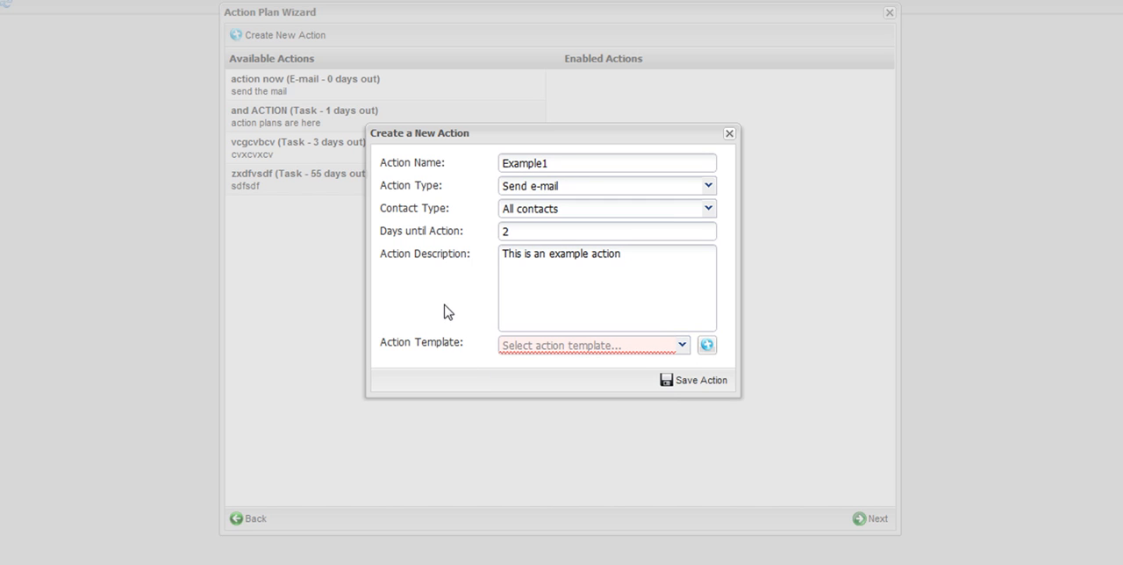
click(707, 346)
click(473, 108)
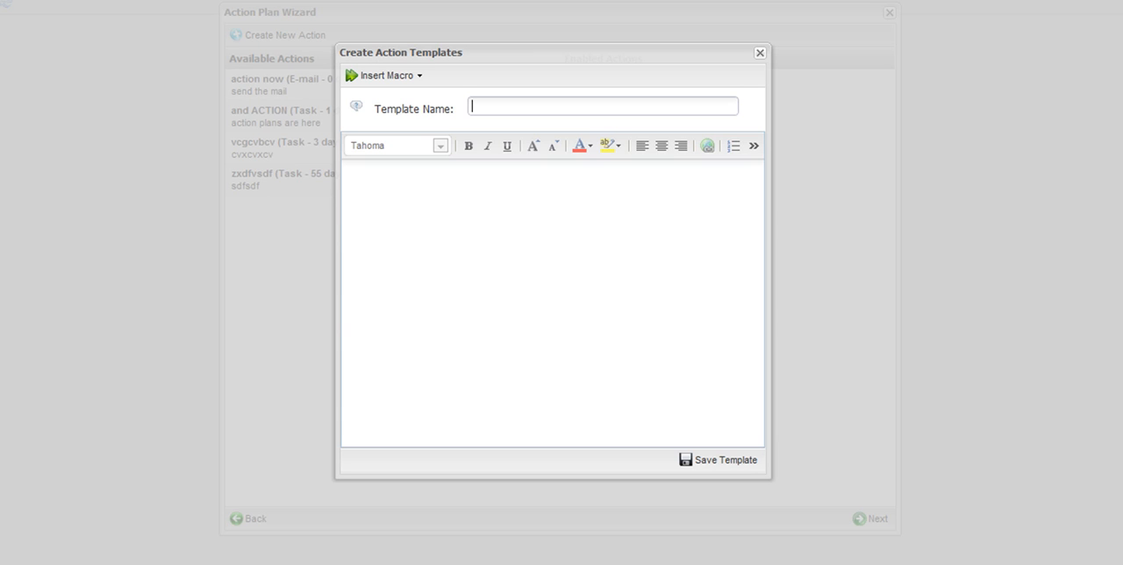
text(This is an em)
click(654, 279)
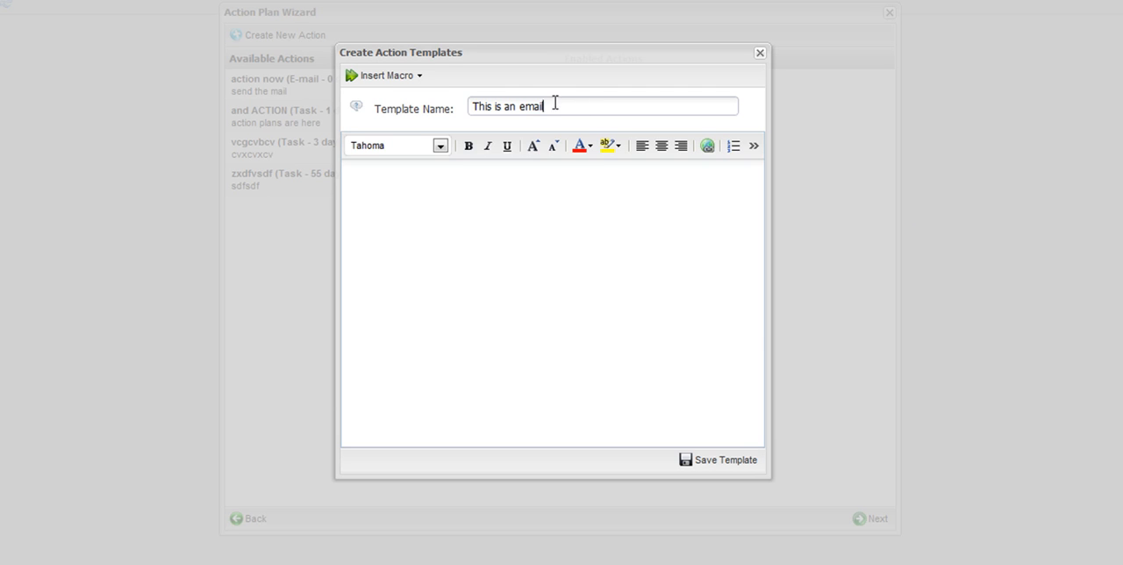
drag(553, 105, 461, 105)
click(433, 195)
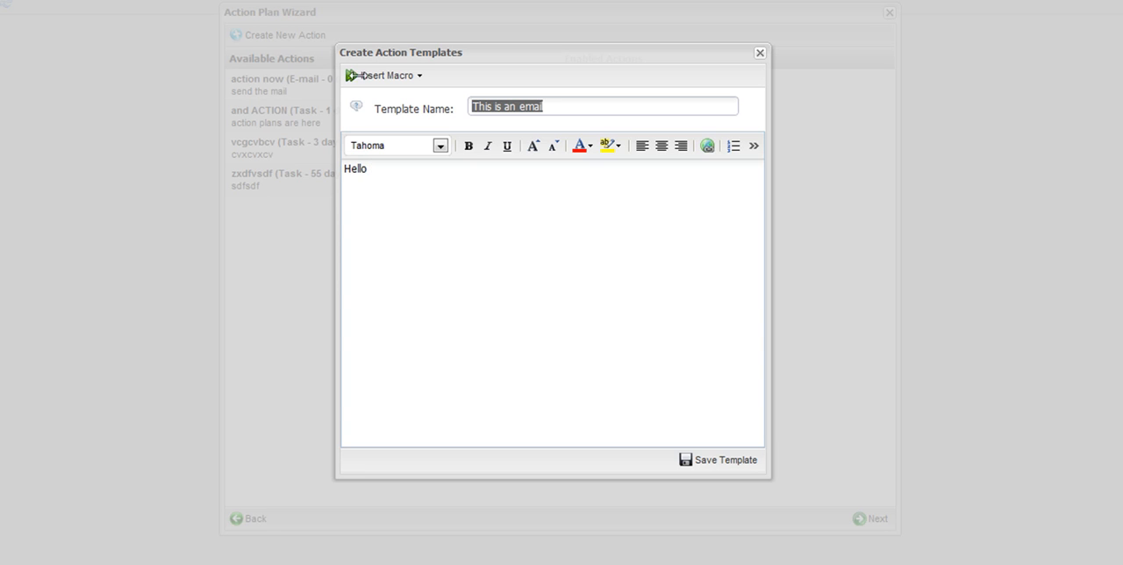
Insert the contact_first_name and contact_last_name macros after Hello in the template body.
click(405, 77)
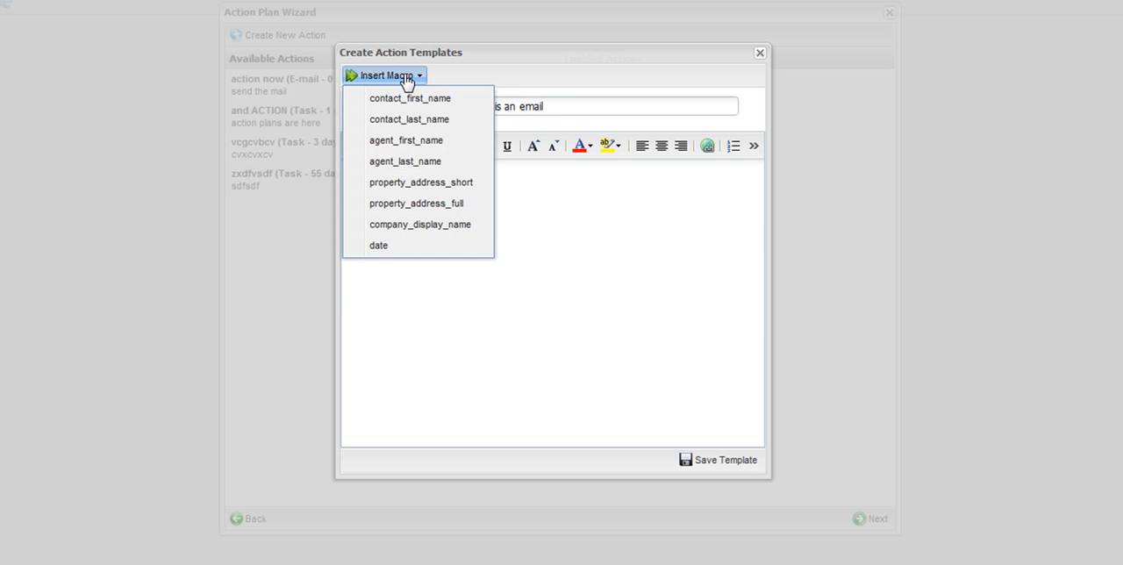
click(401, 100)
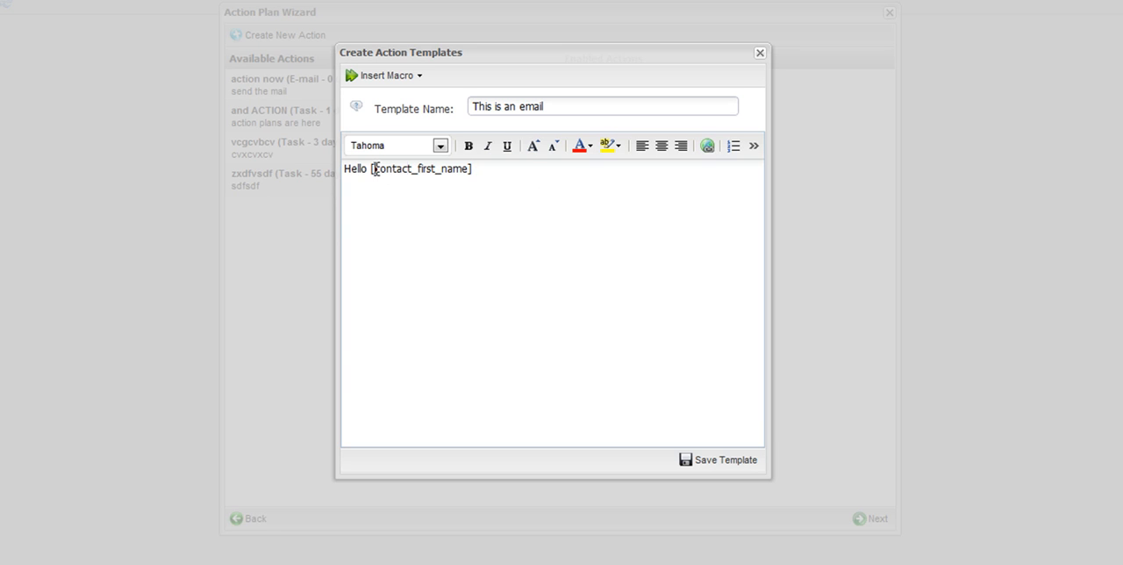
drag(375, 168, 466, 163)
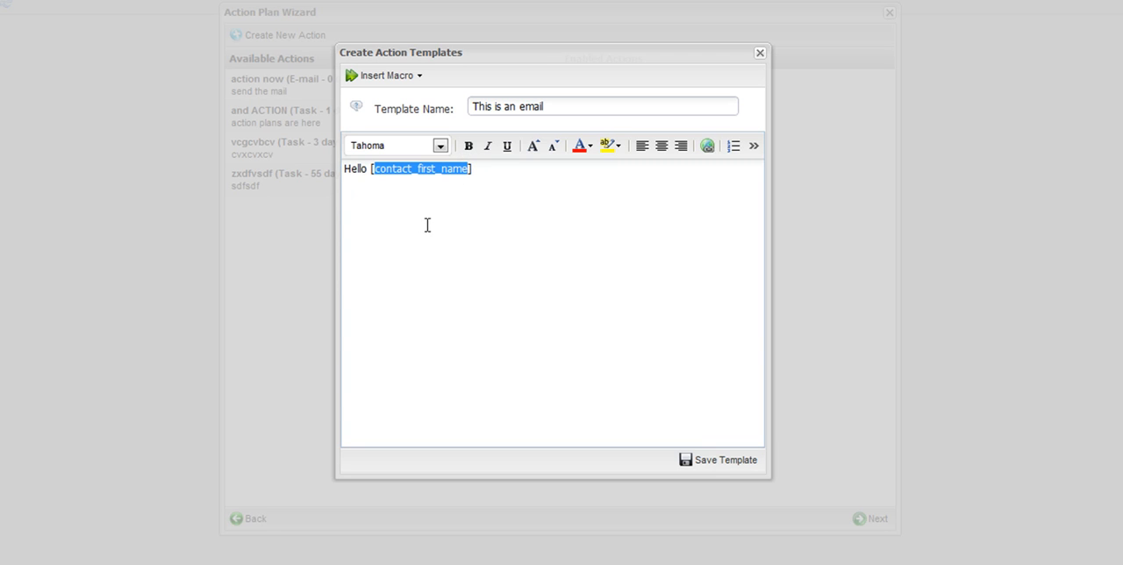
click(494, 173)
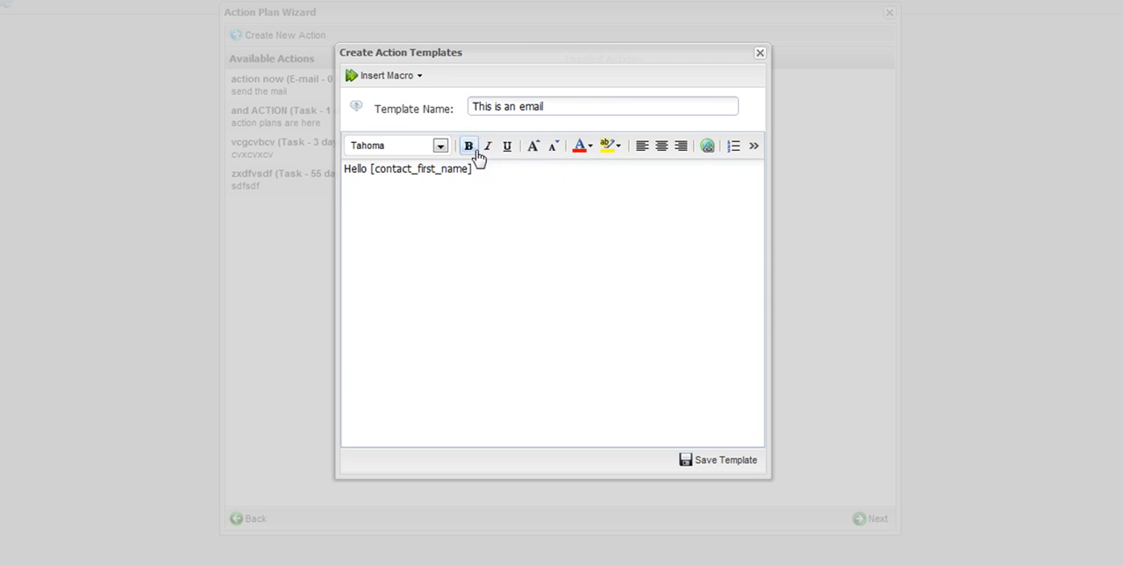
click(373, 79)
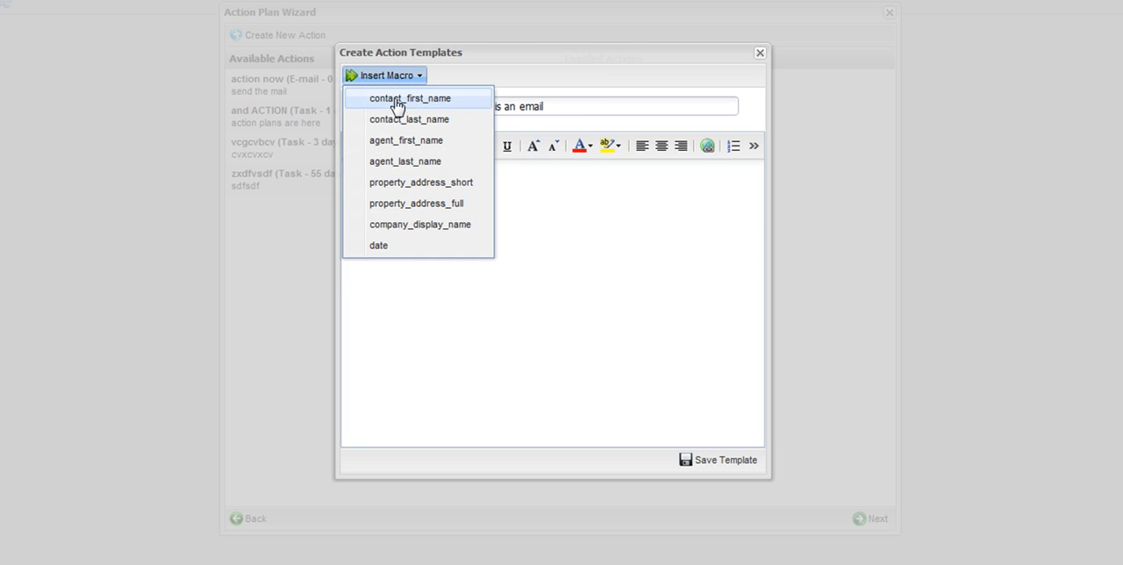
click(446, 120)
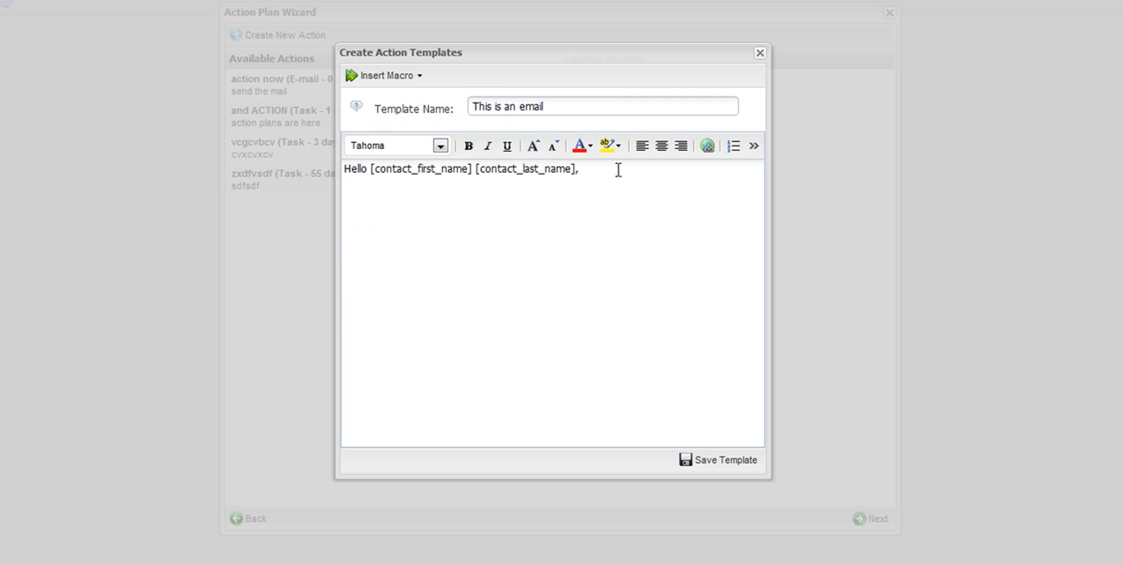
Add an indented date macro on a new line above the greeting.
click(344, 169)
key(Return)
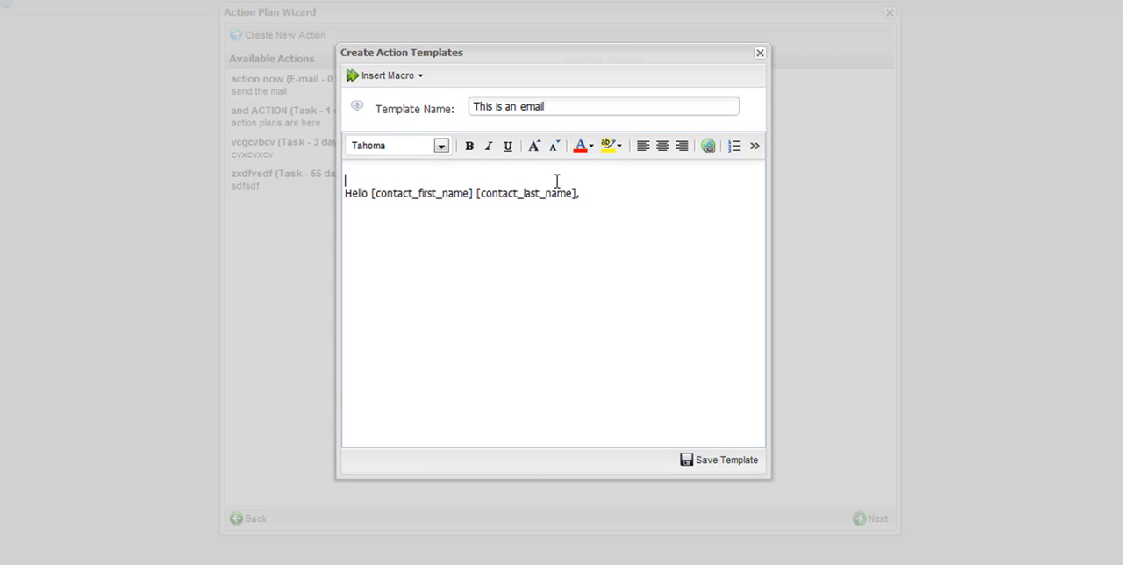
key(Tab)
key(Tab)
key(Tab)
key(Tab)
key(Tab)
key(Tab)
key(Tab)
key(Tab)
key(Tab)
click(411, 80)
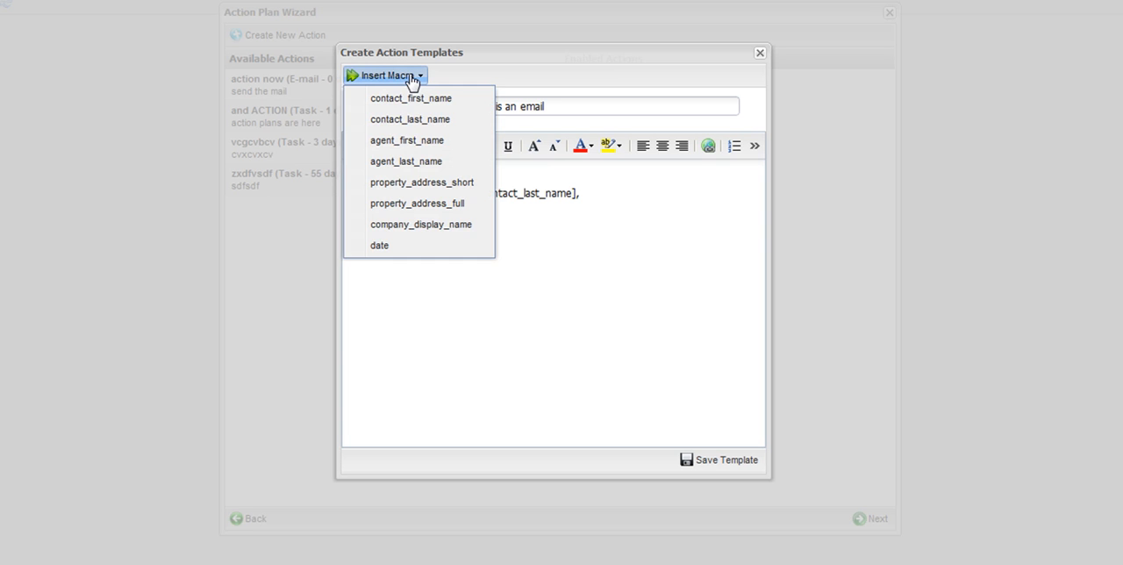
click(433, 245)
click(447, 216)
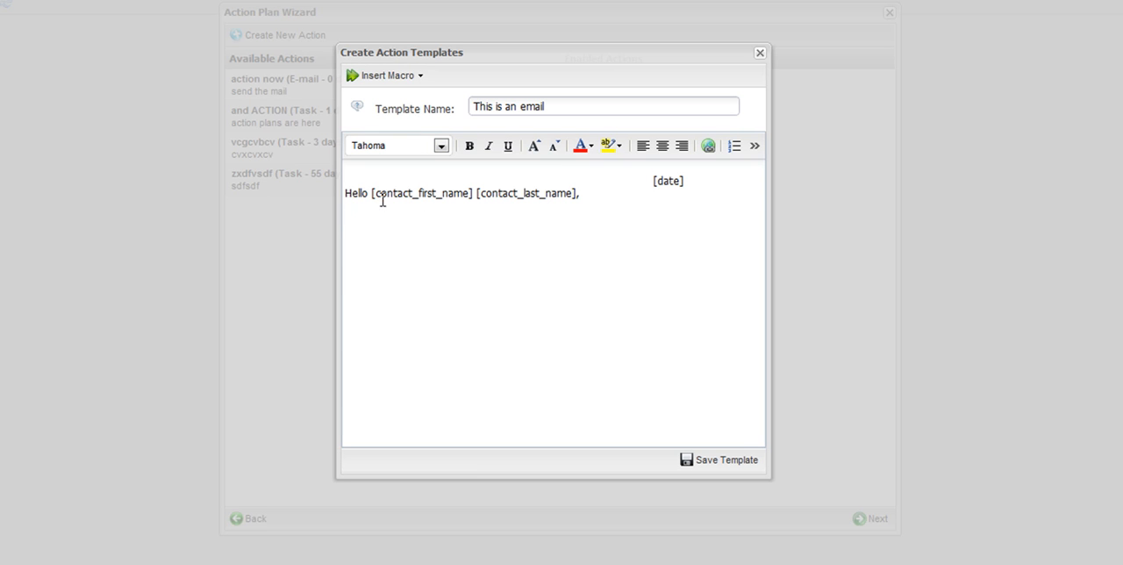
Add the line "This is an email about a property at" followed by the property_address_short macro to the template body.
drag(372, 193, 551, 207)
click(372, 238)
text(This is an email ab)
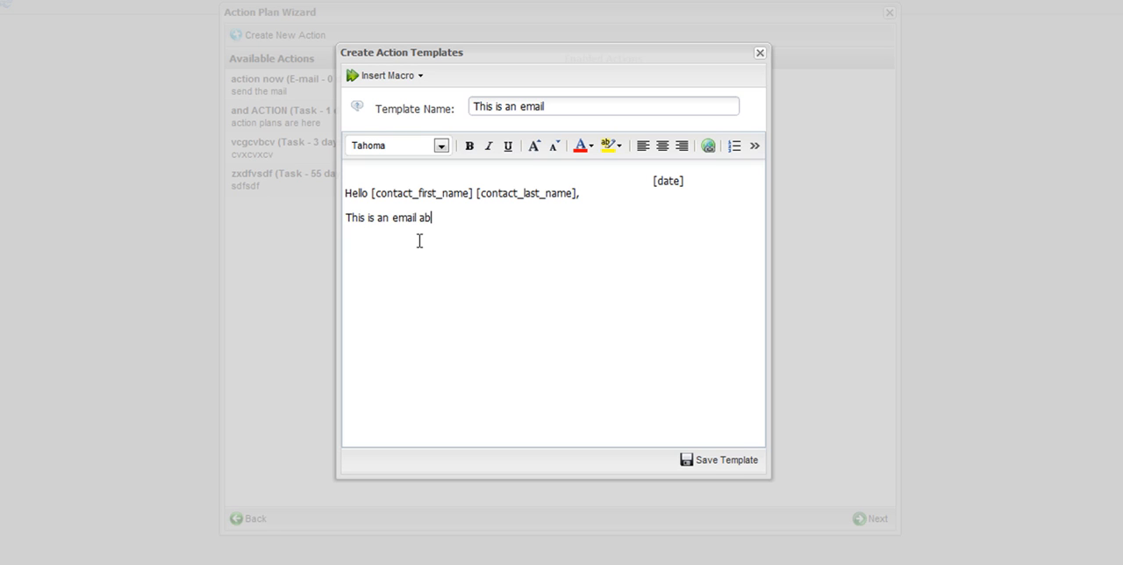
text(out a property at)
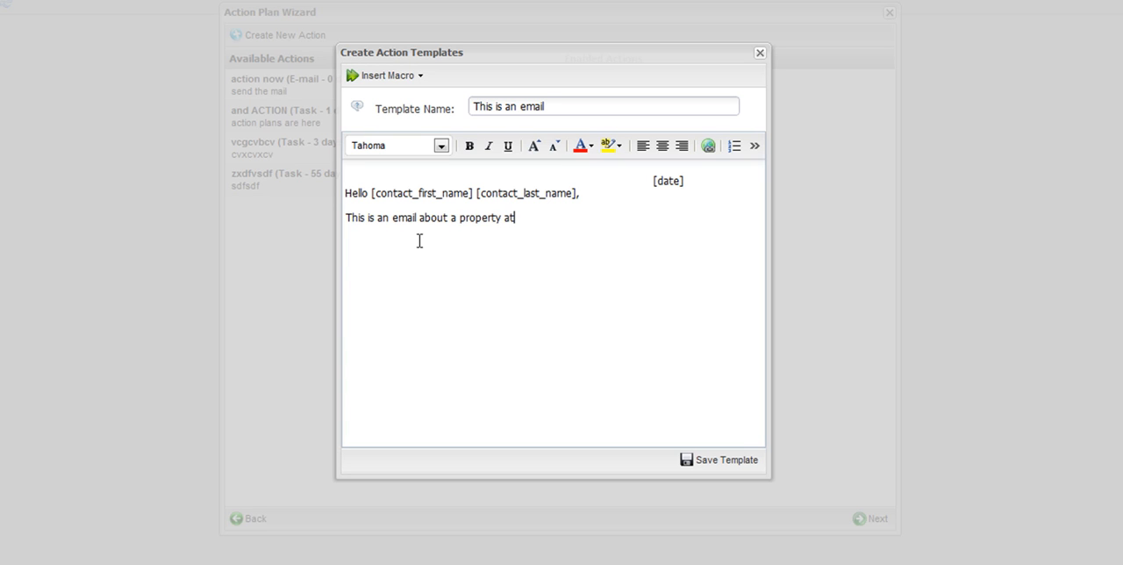
click(389, 77)
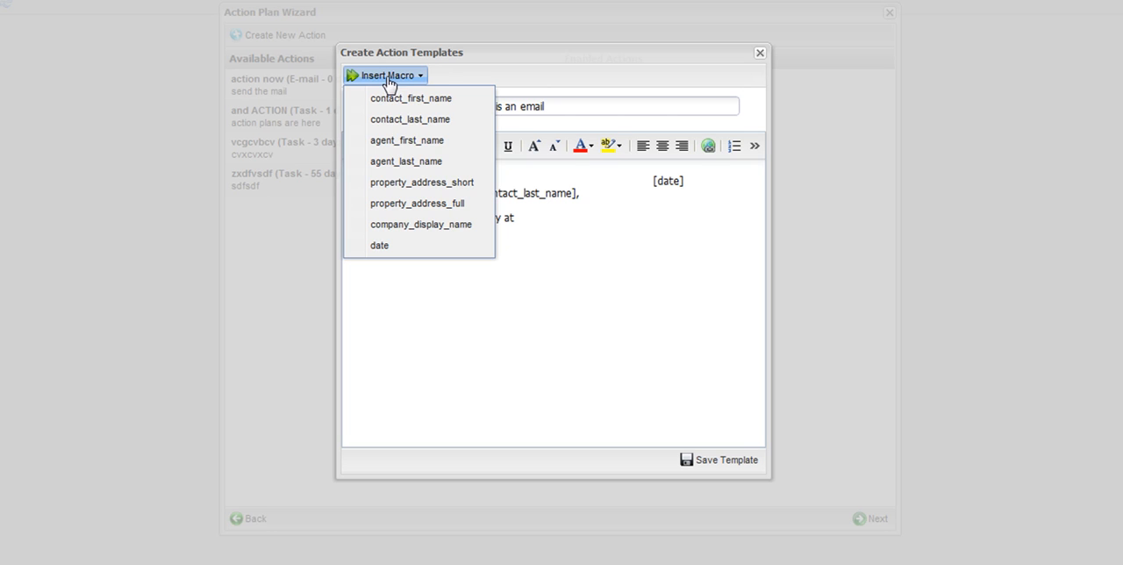
click(416, 182)
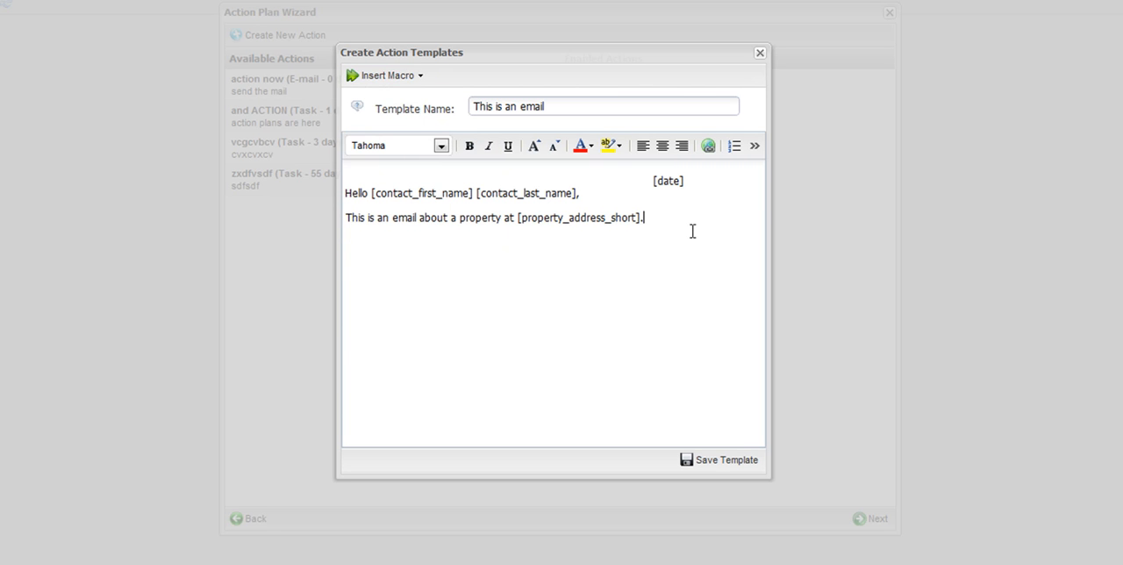
Add a "Thanks," sign-off followed by the agent_first_name, agent_last_name and company_display_name macros.
text(Thanks,)
click(390, 77)
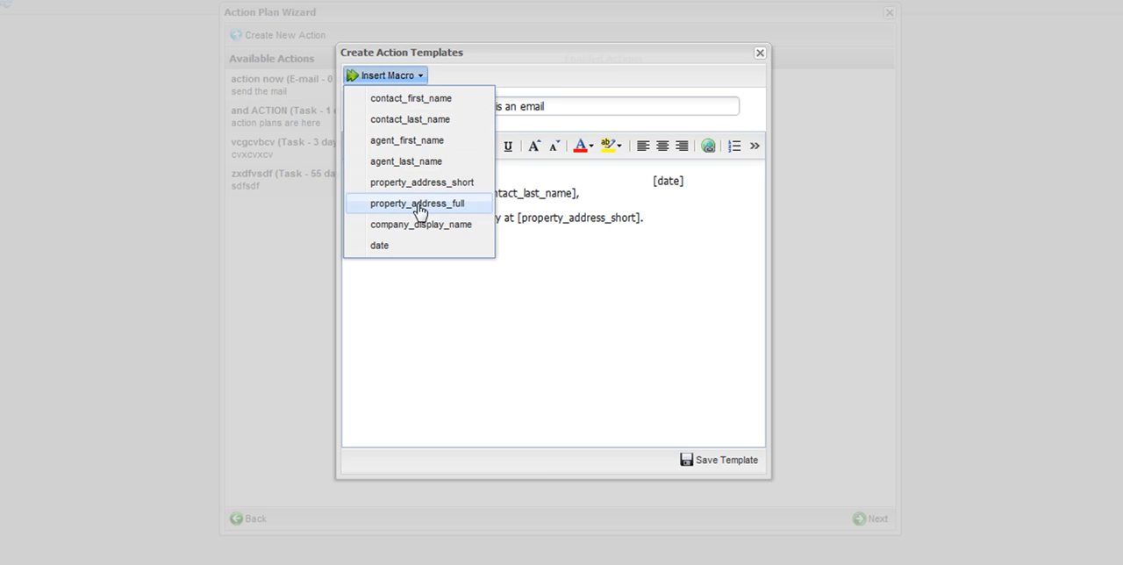
click(429, 141)
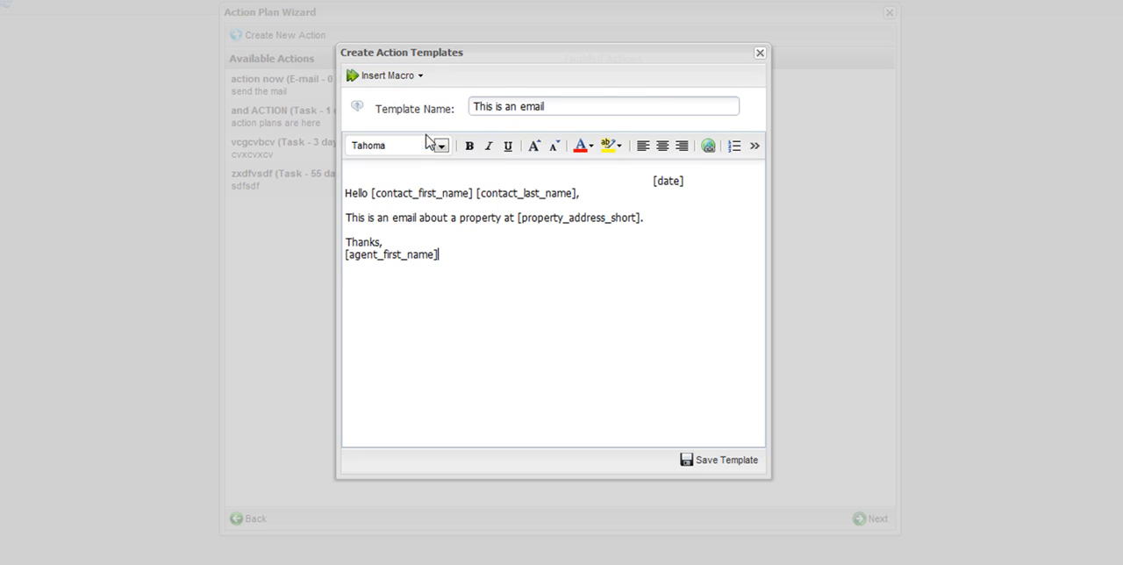
click(385, 78)
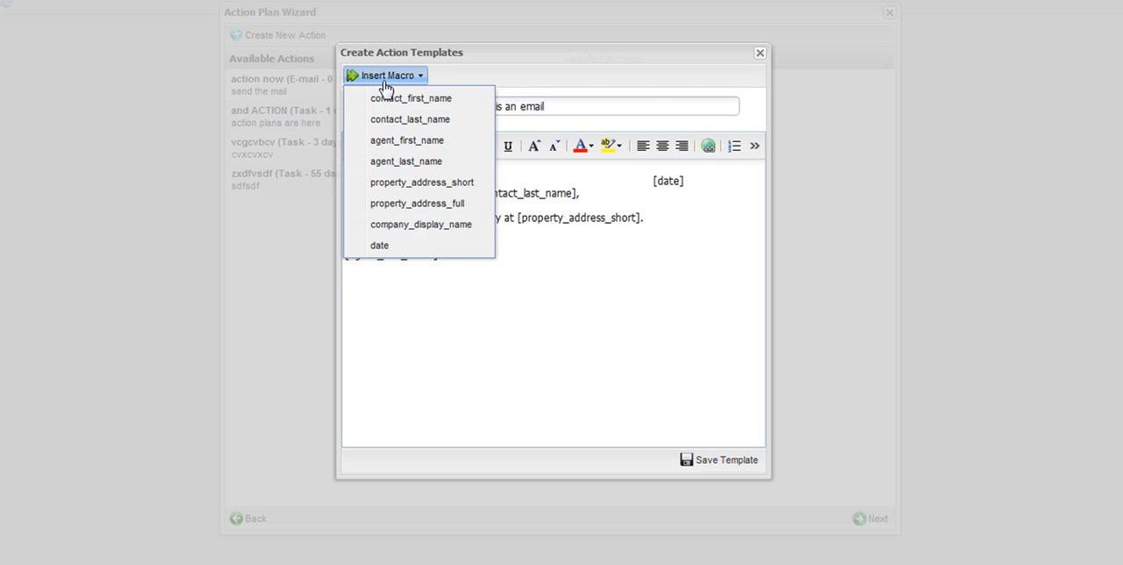
click(436, 164)
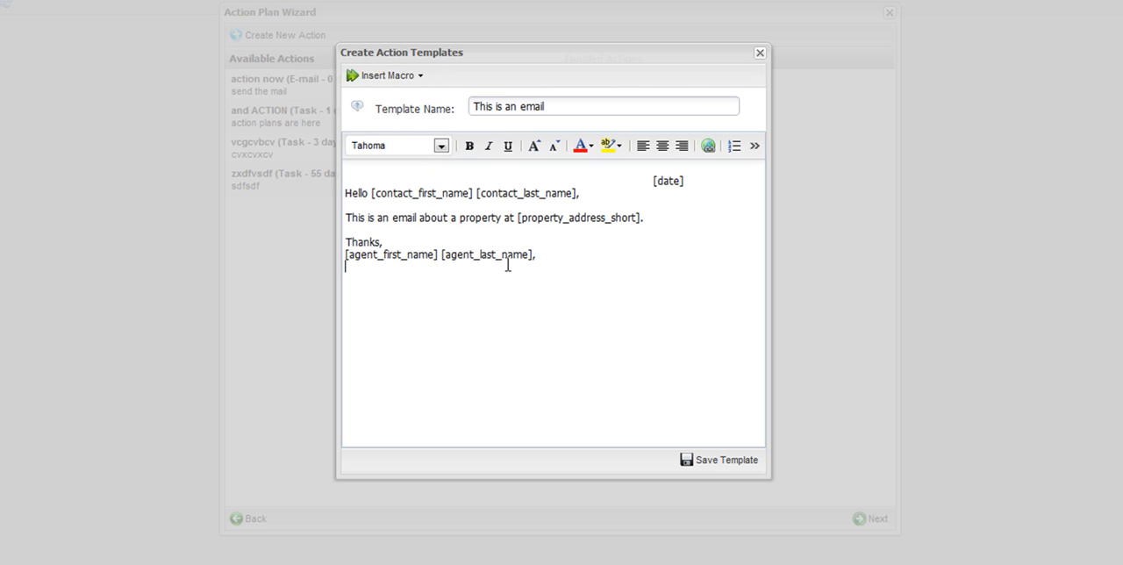
click(396, 78)
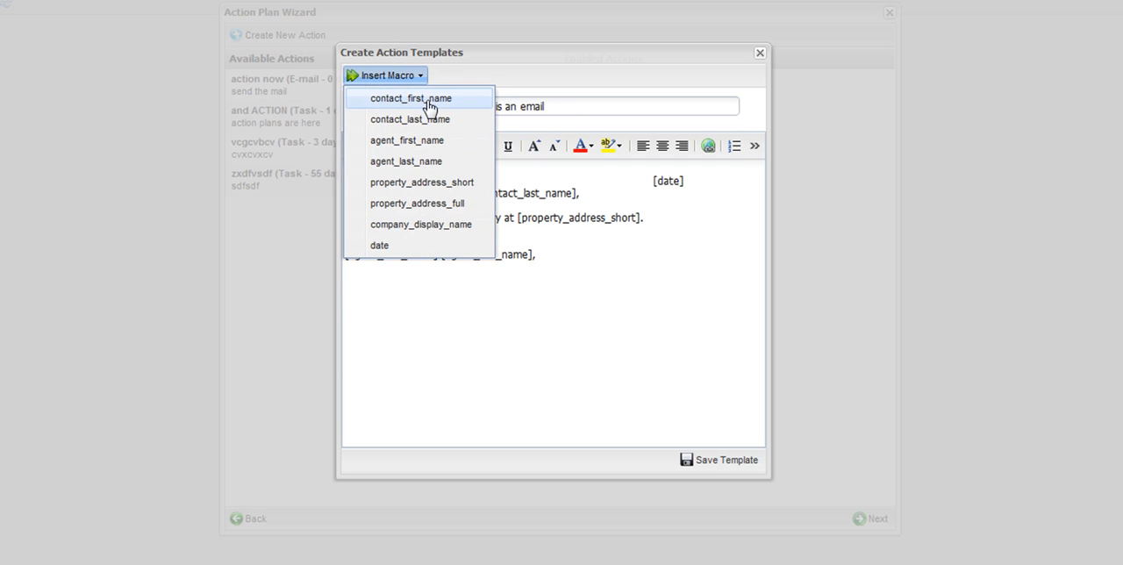
click(422, 224)
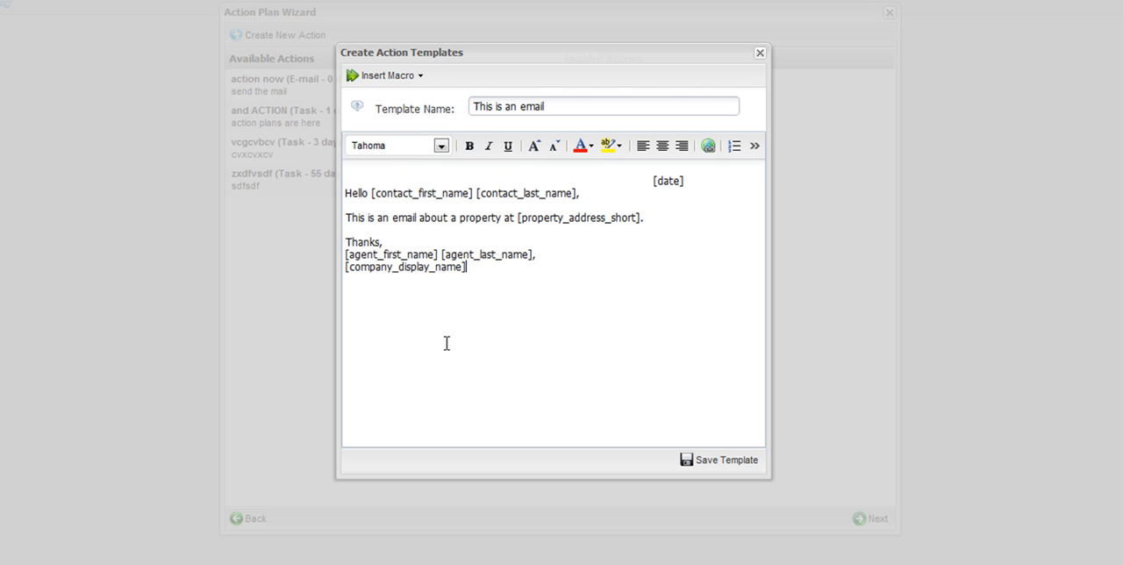
Save the "This is an email" template and the new Example1 action.
click(689, 463)
click(685, 385)
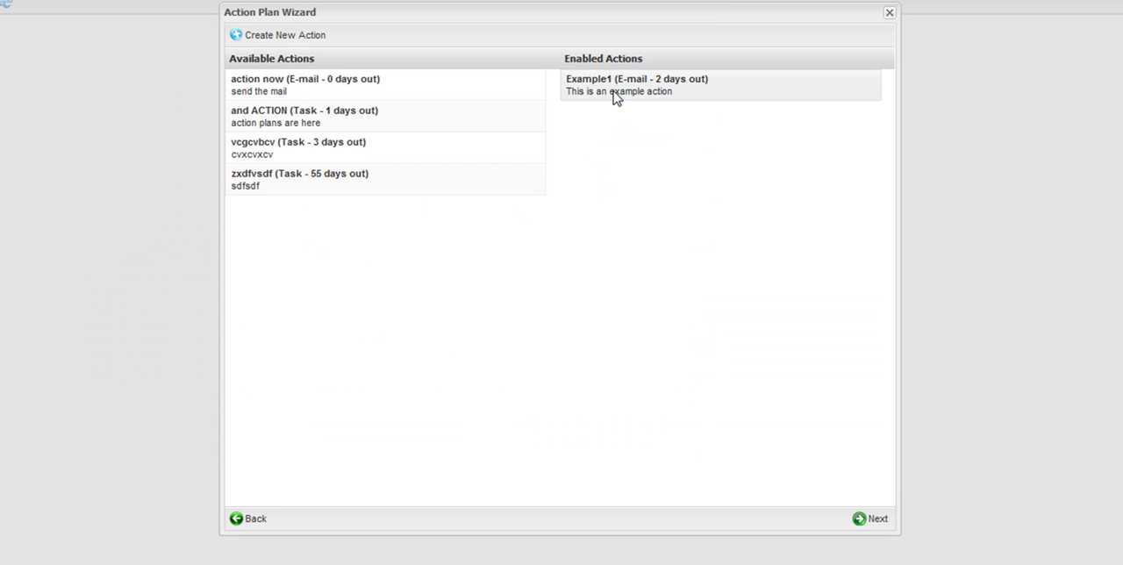
Move the "action now" e-mail action to the end of the available actions list.
click(346, 99)
drag(346, 100, 591, 204)
mouse_move(625, 119)
click(707, 130)
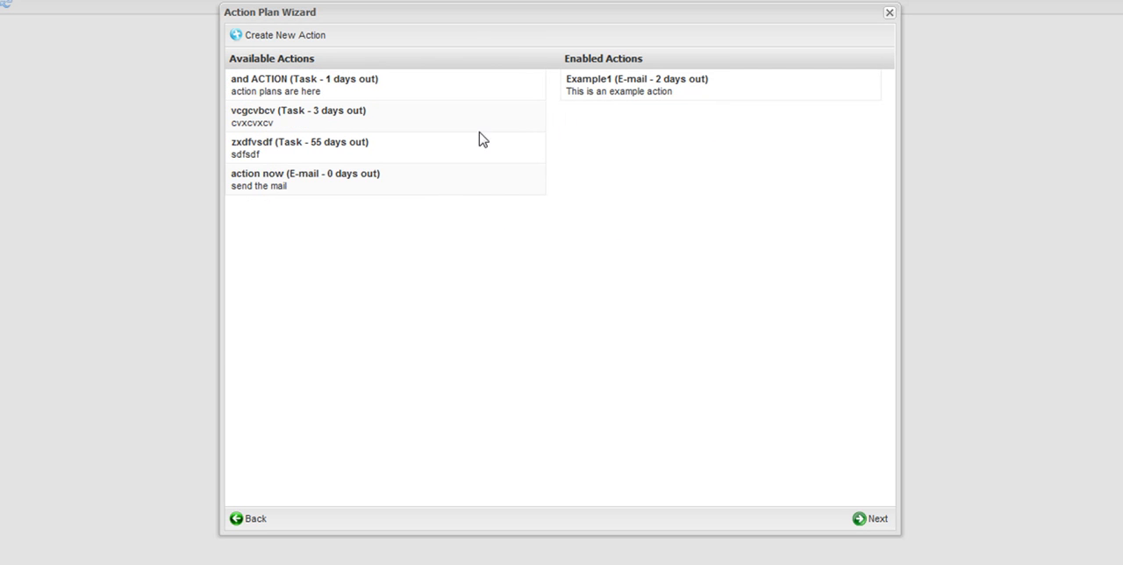
Inspect the context options of the available and enabled actions, viewing the "and ACTION" task's template.
click(381, 124)
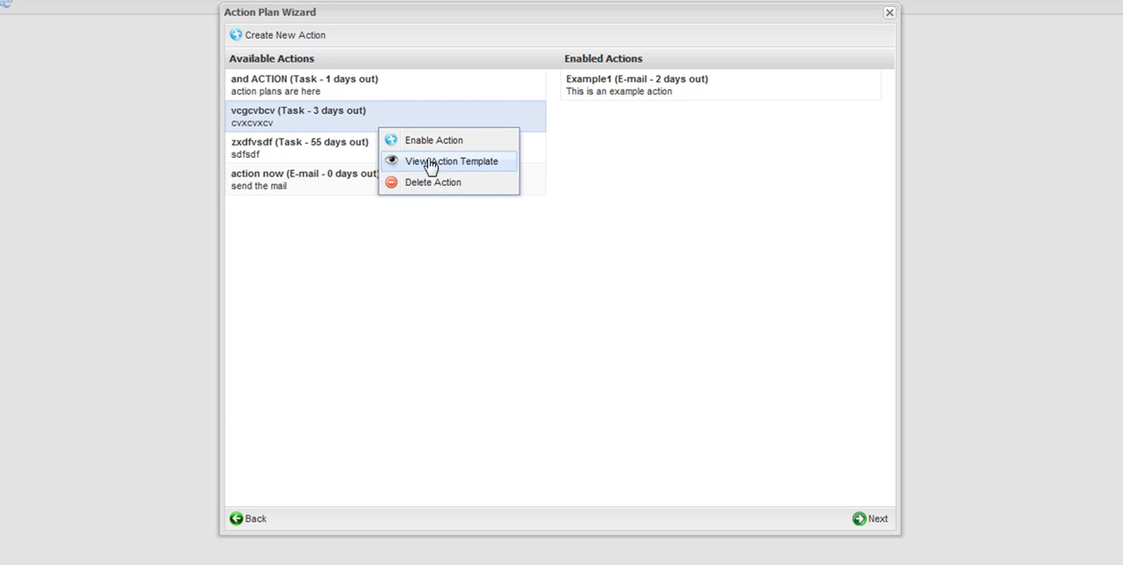
click(298, 251)
click(290, 89)
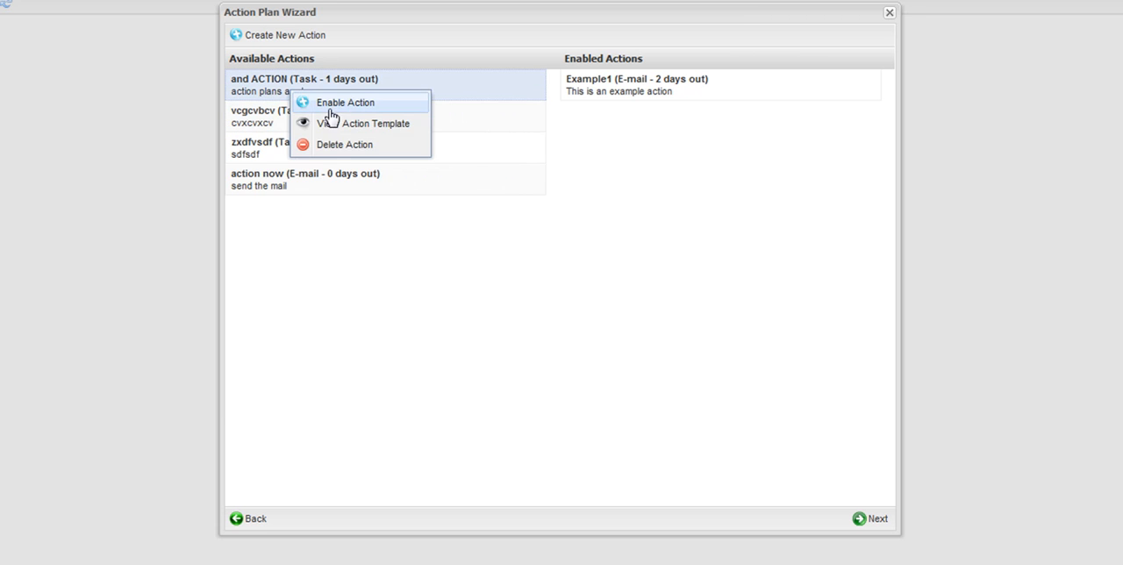
click(334, 123)
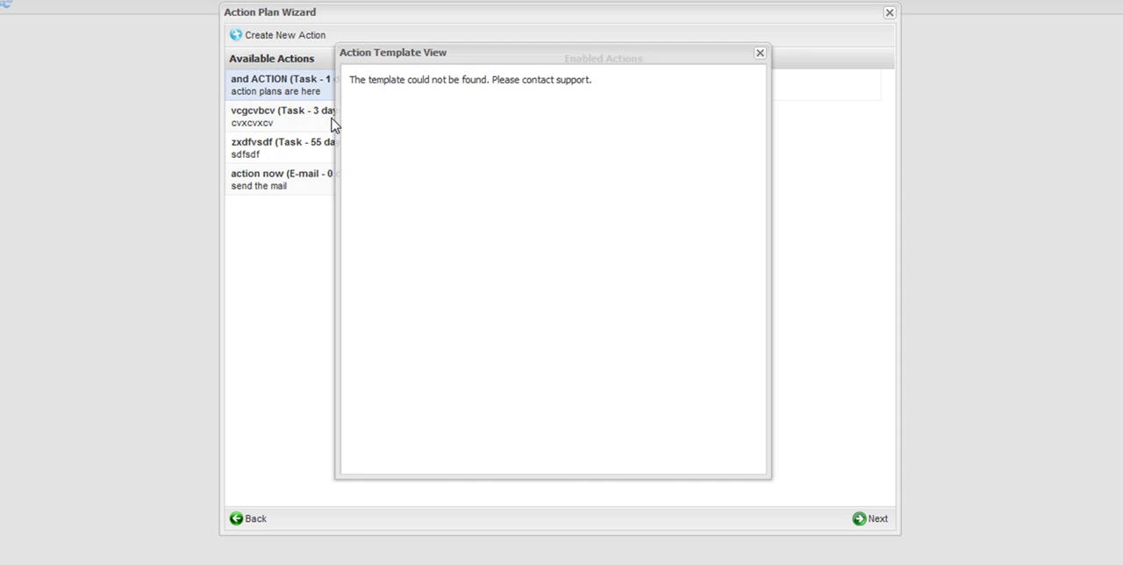
click(760, 53)
click(630, 87)
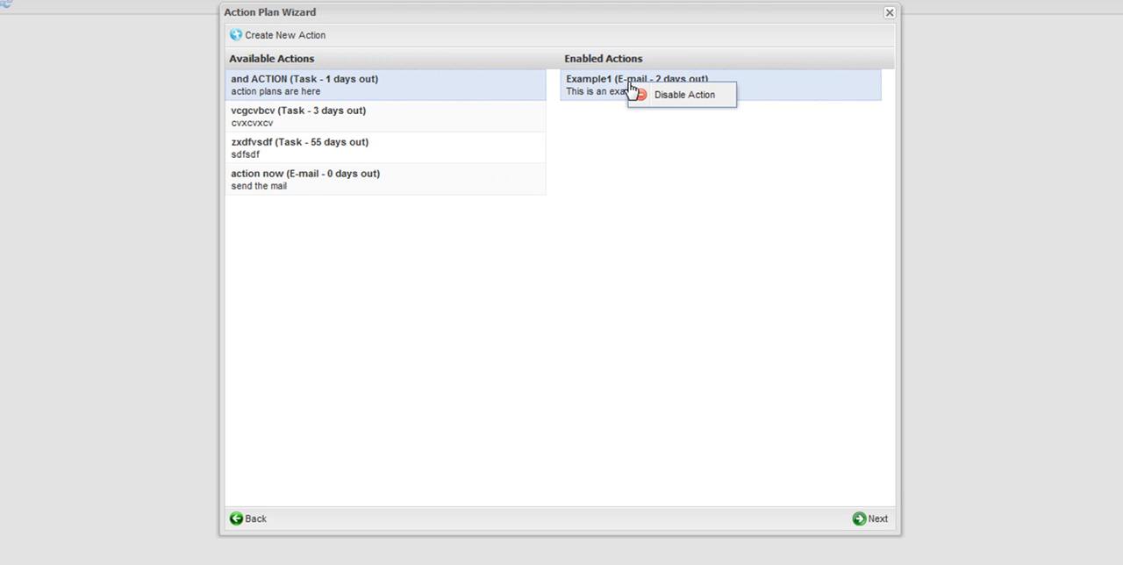
click(630, 170)
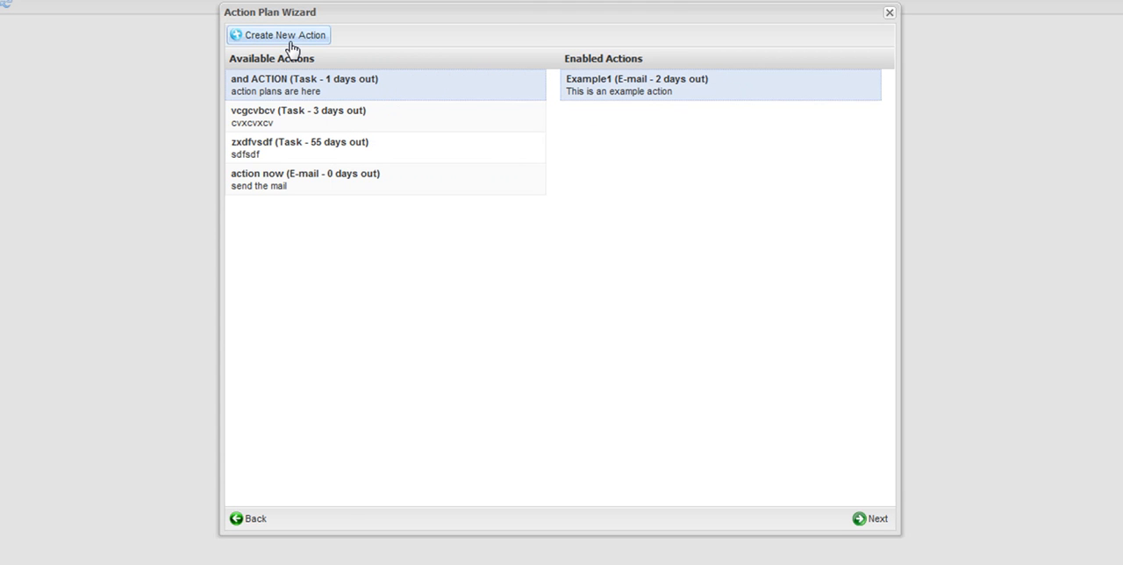
Create a new action named "User Task example" of type Add user task, due 2 days out.
click(291, 43)
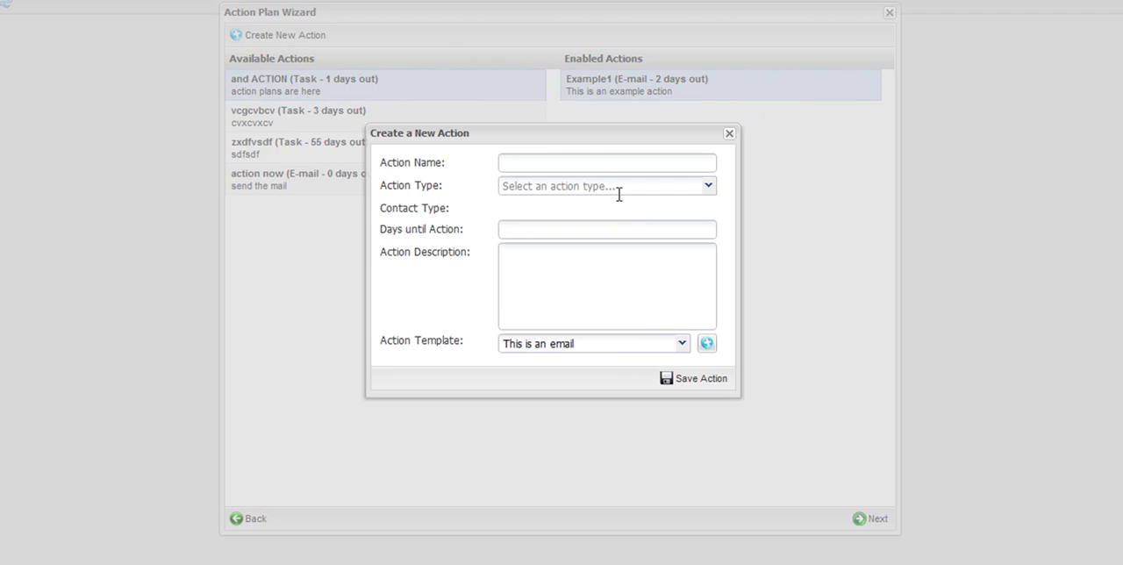
click(623, 166)
text(User Task example)
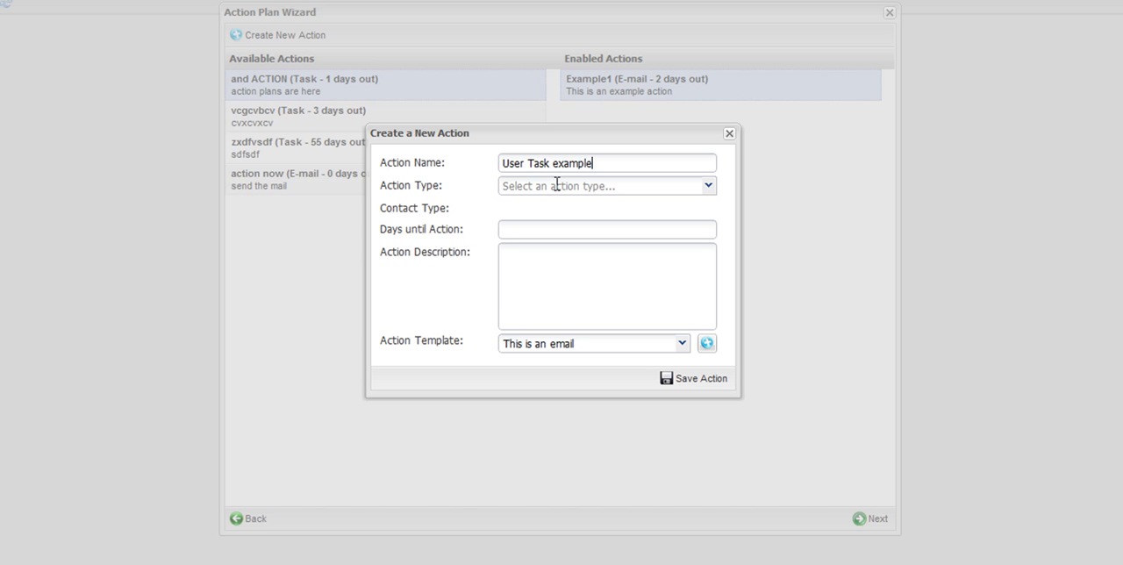
click(707, 185)
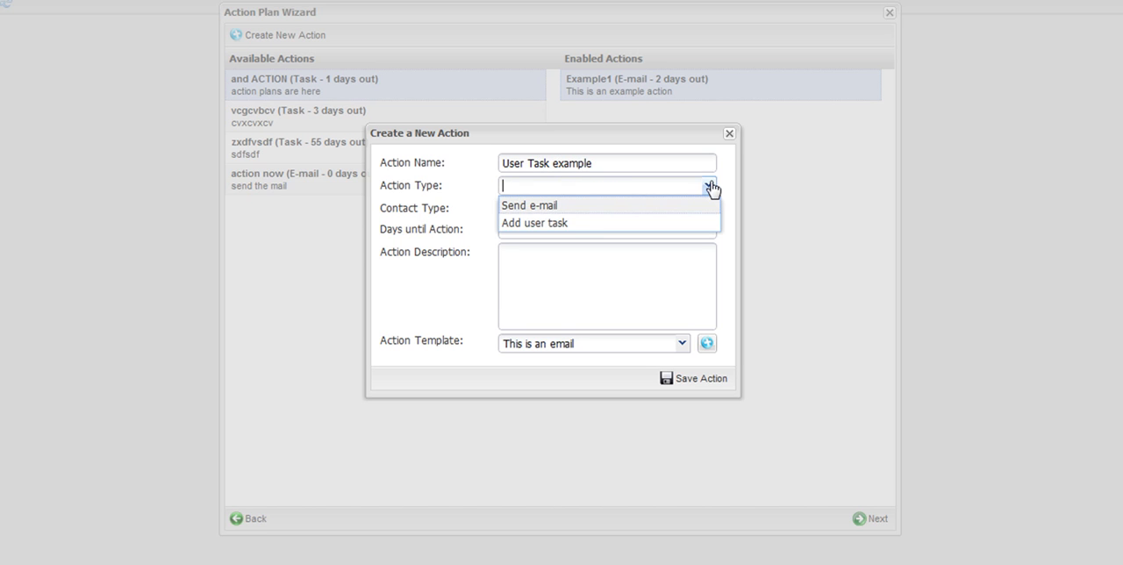
click(582, 225)
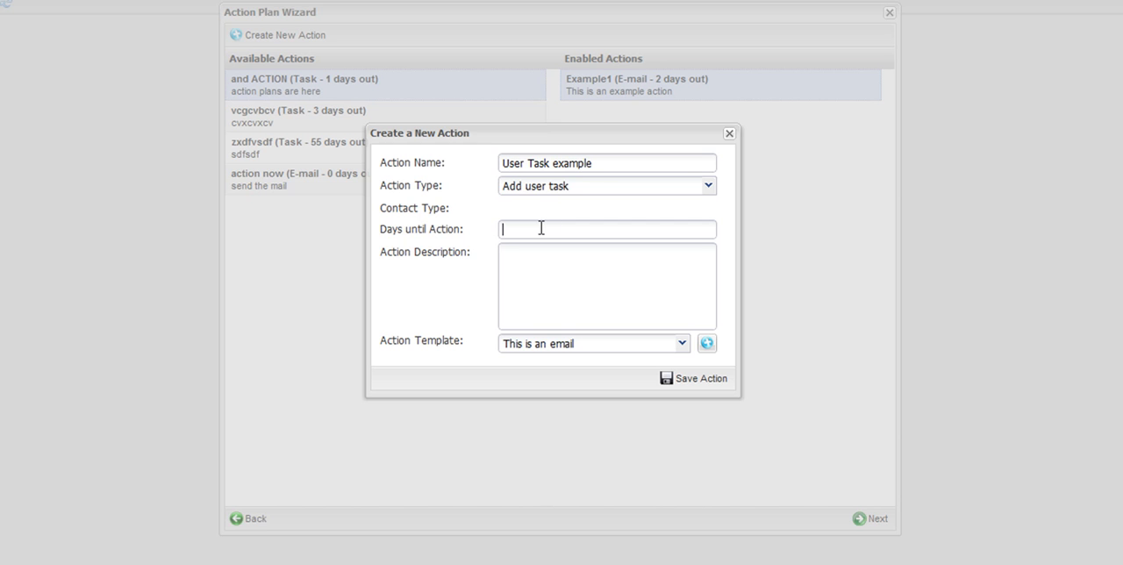
click(541, 228)
text(2)
Draft and cut the sentence "An email has been sent today, to all contacts associated with", then set the description to "Example user task action".
click(580, 278)
text(An email has been sent tof)
text(cts asso)
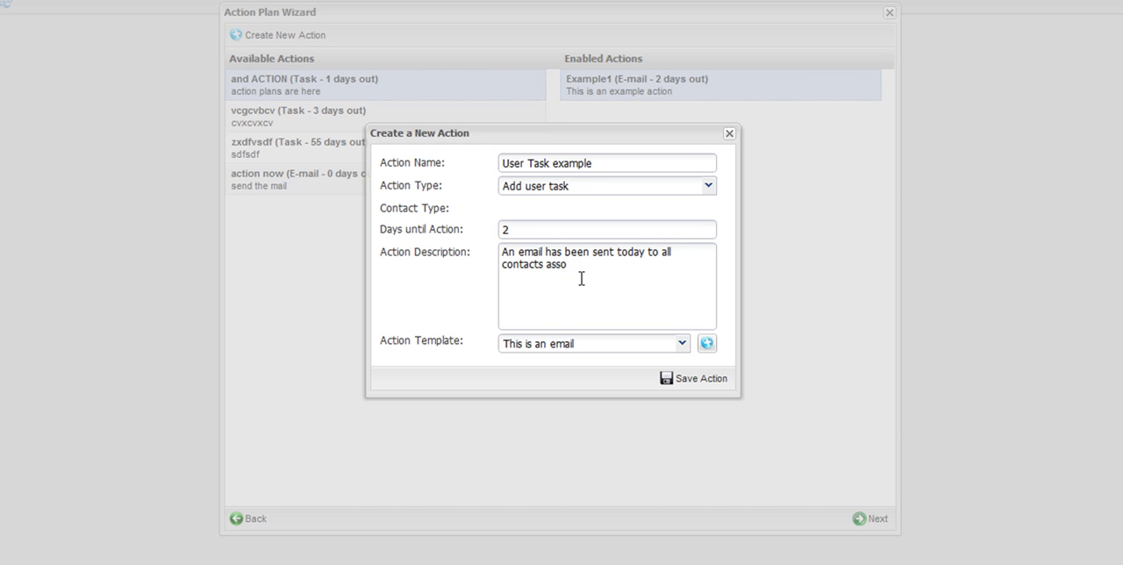
text(cciated with)
click(643, 252)
text(,)
drag(664, 264, 495, 238)
right_click(582, 285)
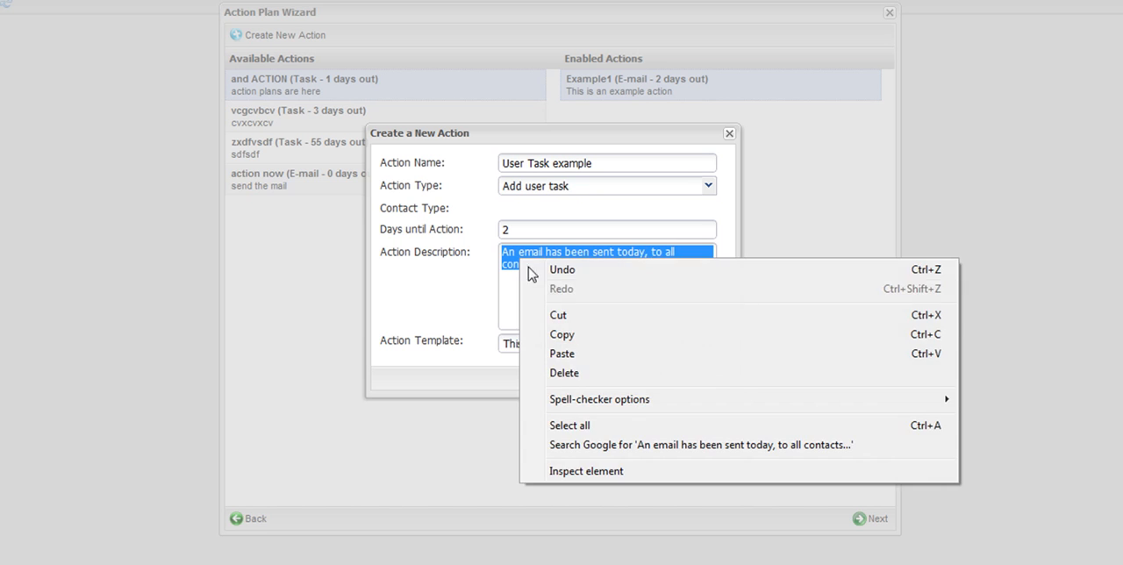
click(576, 316)
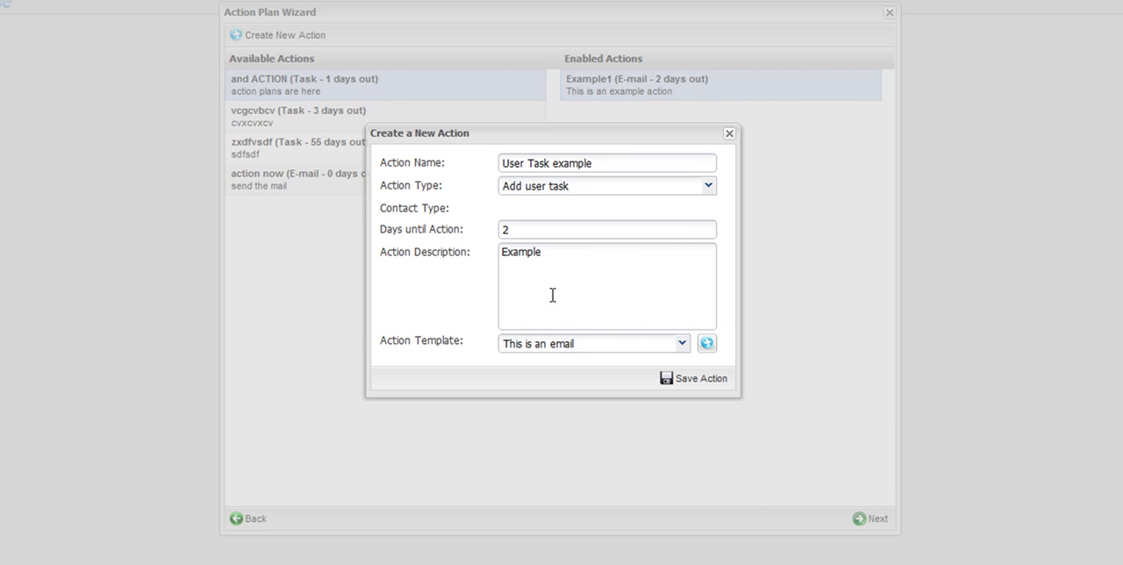
text(Example user)
Start a new action template named "Email sent" and paste the cut sentence as its body.
click(712, 343)
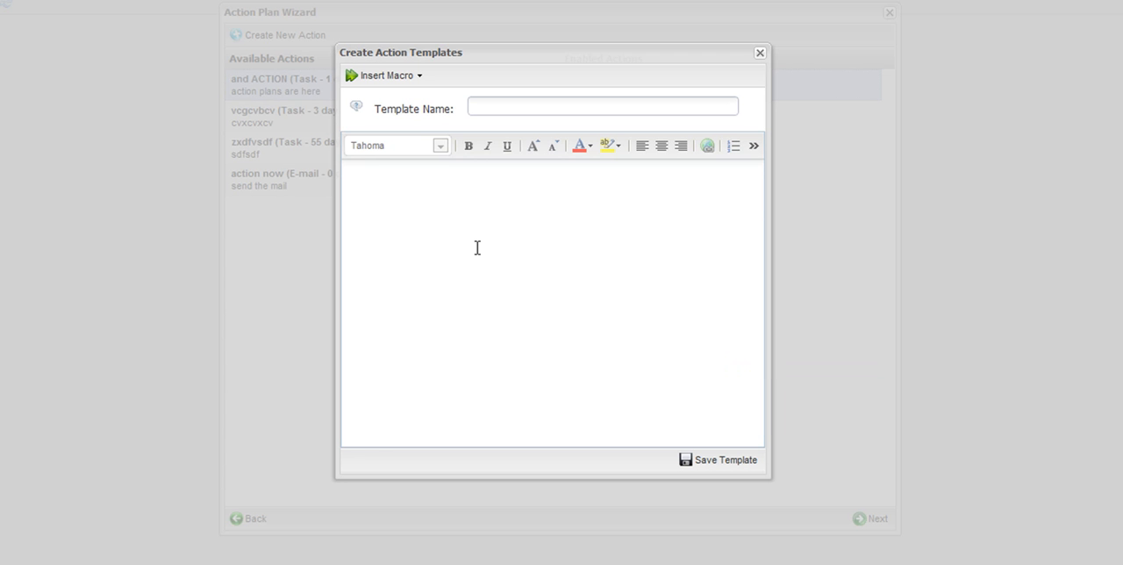
right_click(490, 205)
click(531, 299)
click(512, 107)
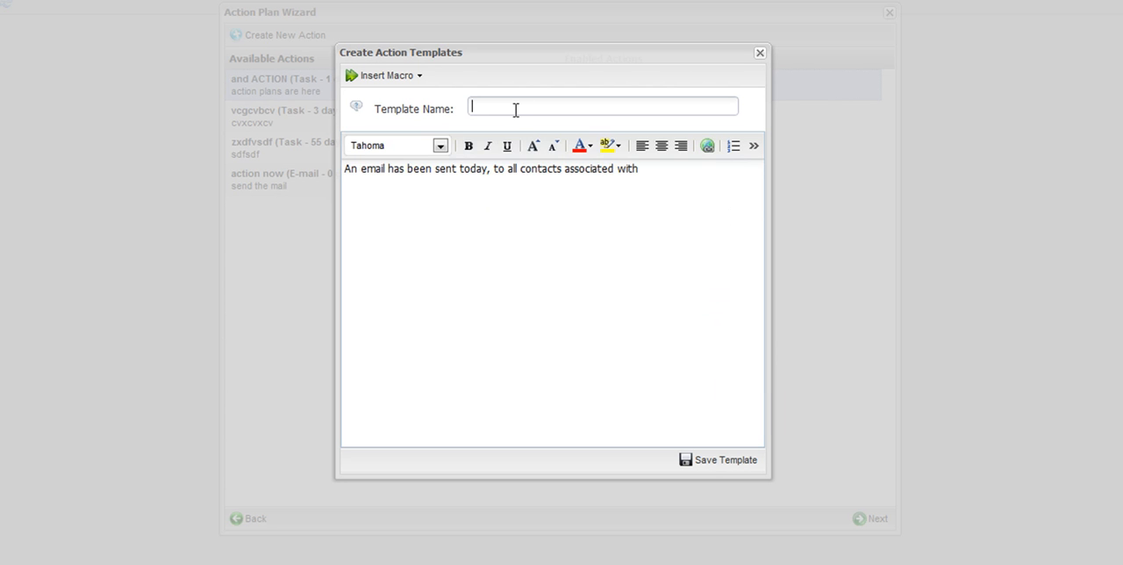
text(Email sen)
Insert the date macro followed by a comma after "today," in the template body.
click(489, 168)
click(392, 77)
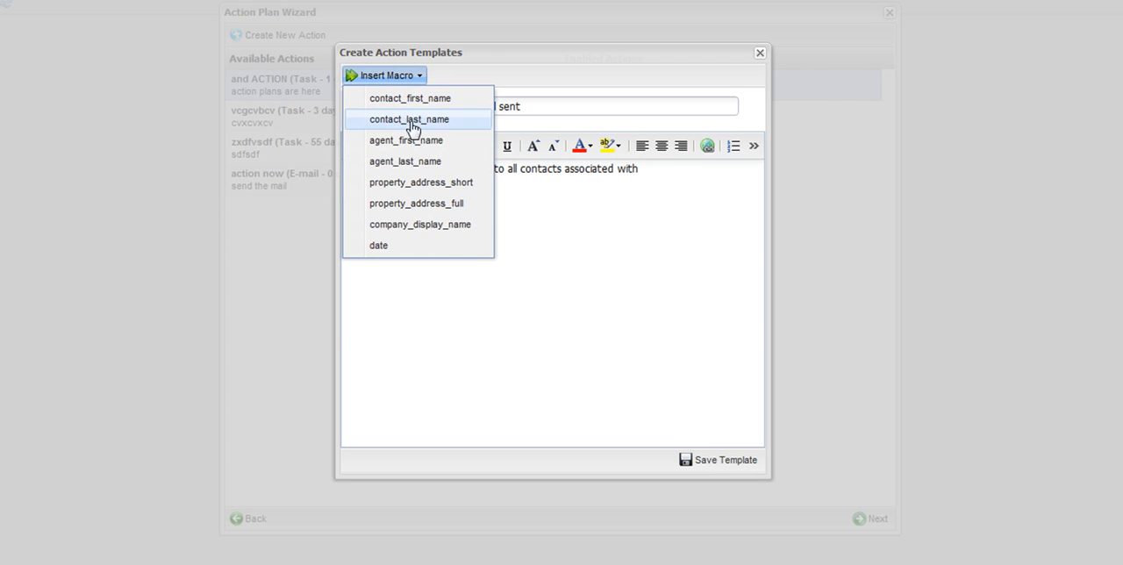
click(382, 245)
text(,)
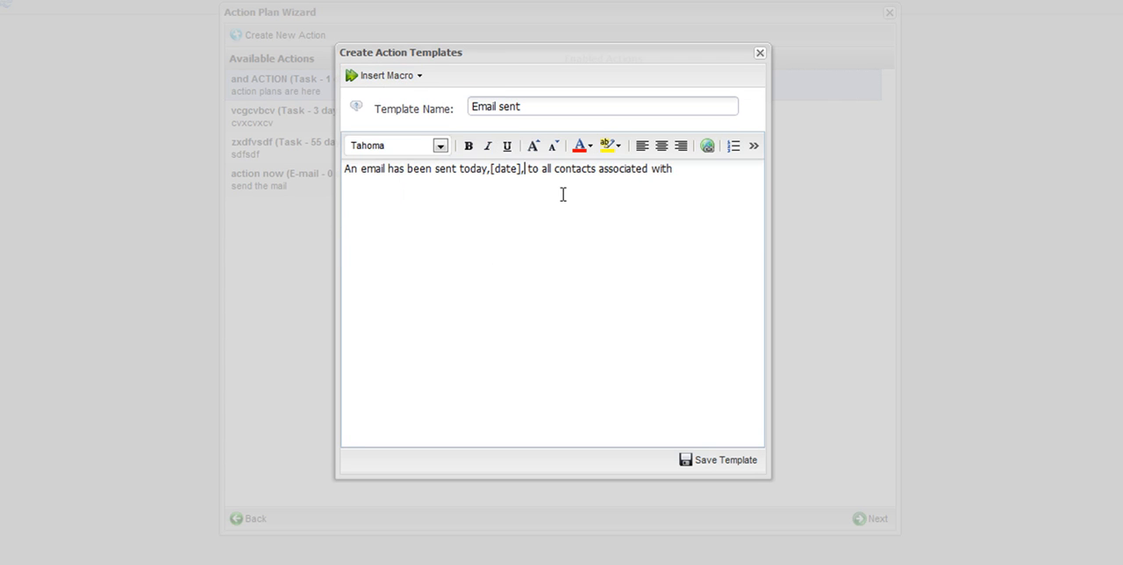
Append the property_address_short macro after "with" and save the "Email sent" template.
click(386, 77)
click(409, 186)
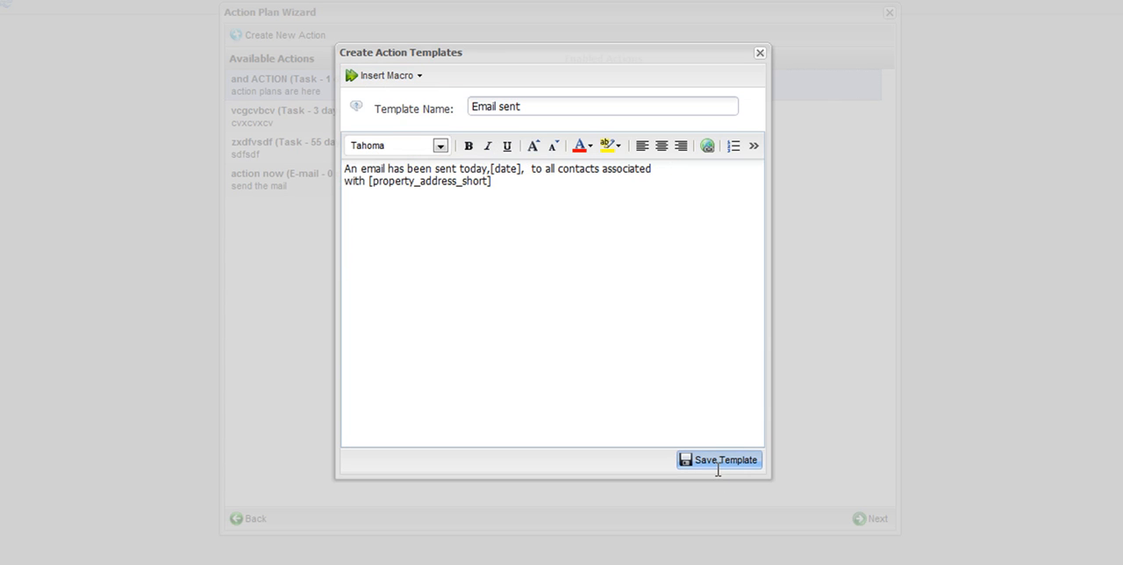
drag(717, 470, 539, 252)
drag(495, 183, 376, 193)
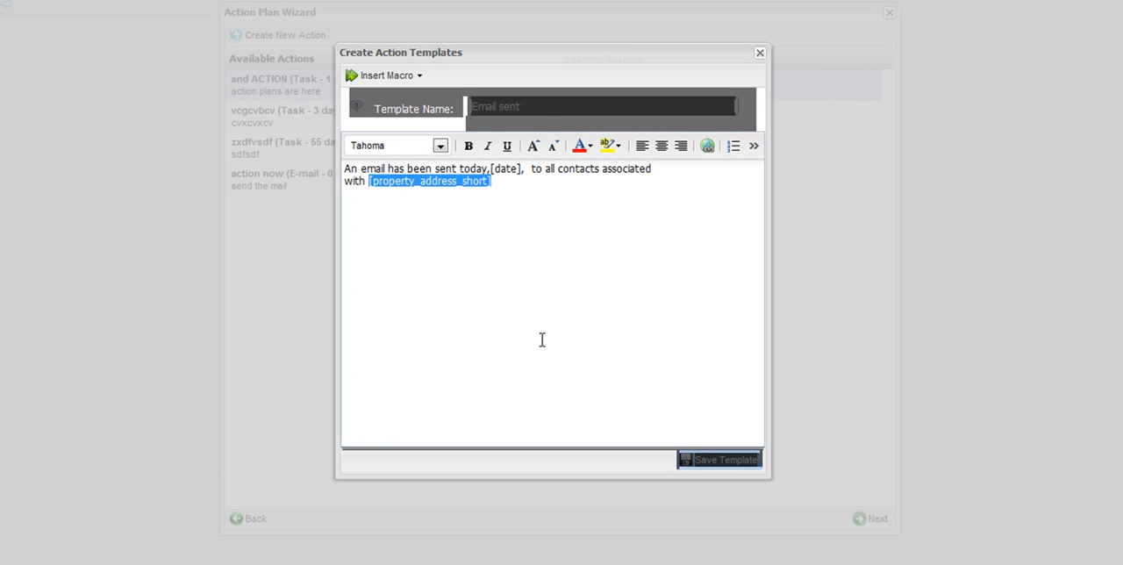
click(491, 79)
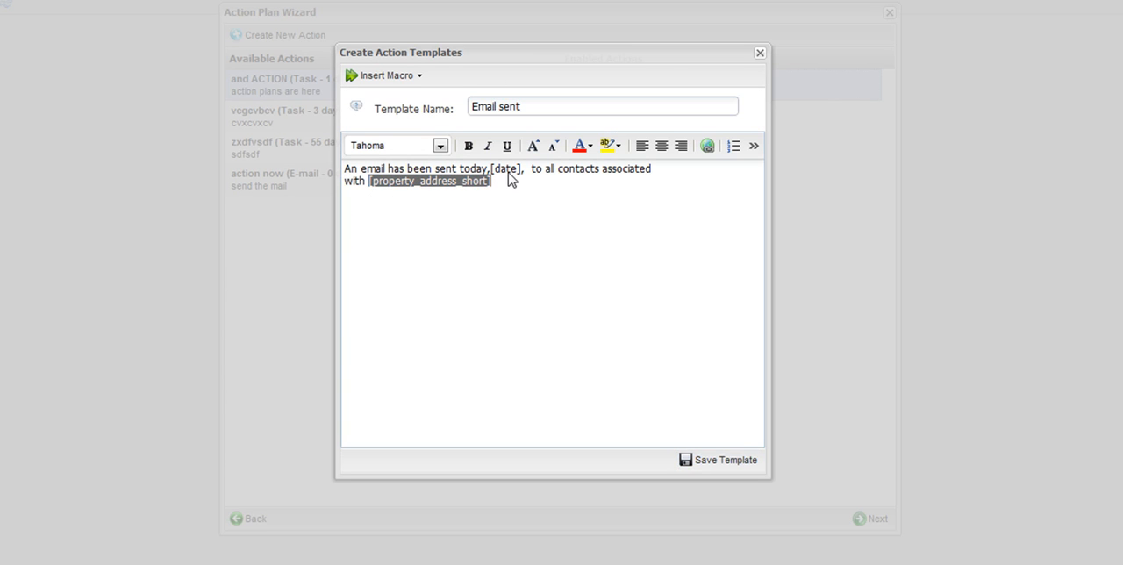
click(735, 463)
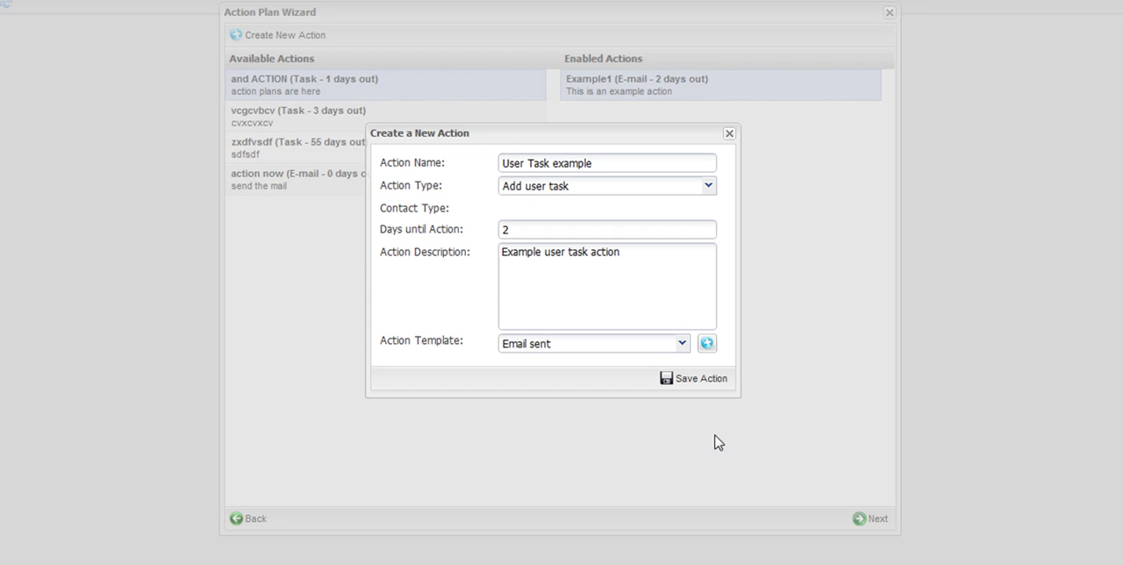
Save the User Task example action and continue to the action plan summary.
click(715, 384)
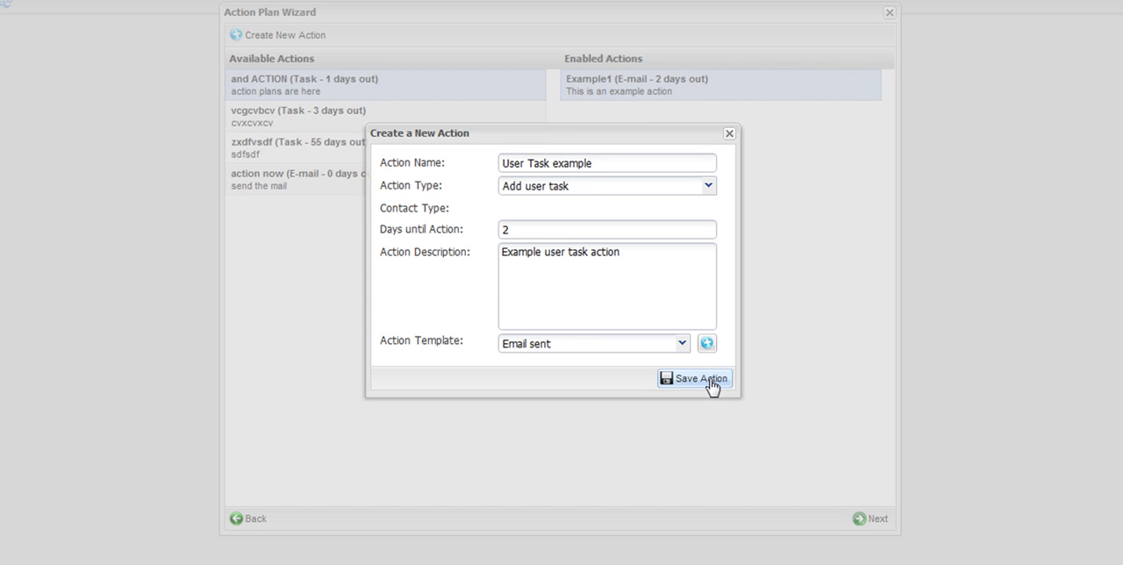
drag(701, 135, 649, 135)
click(620, 87)
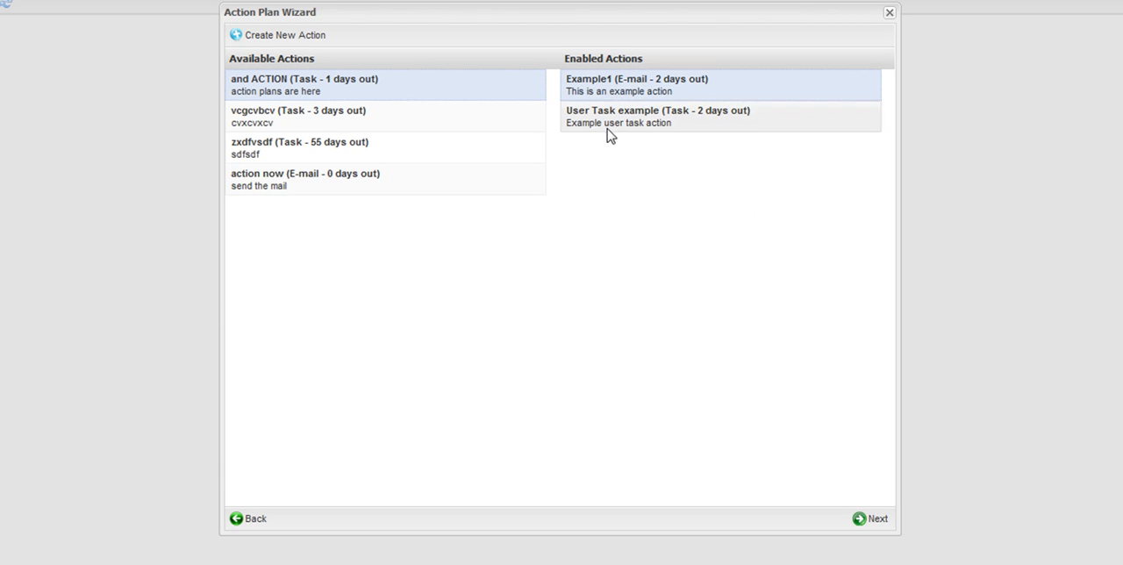
click(869, 523)
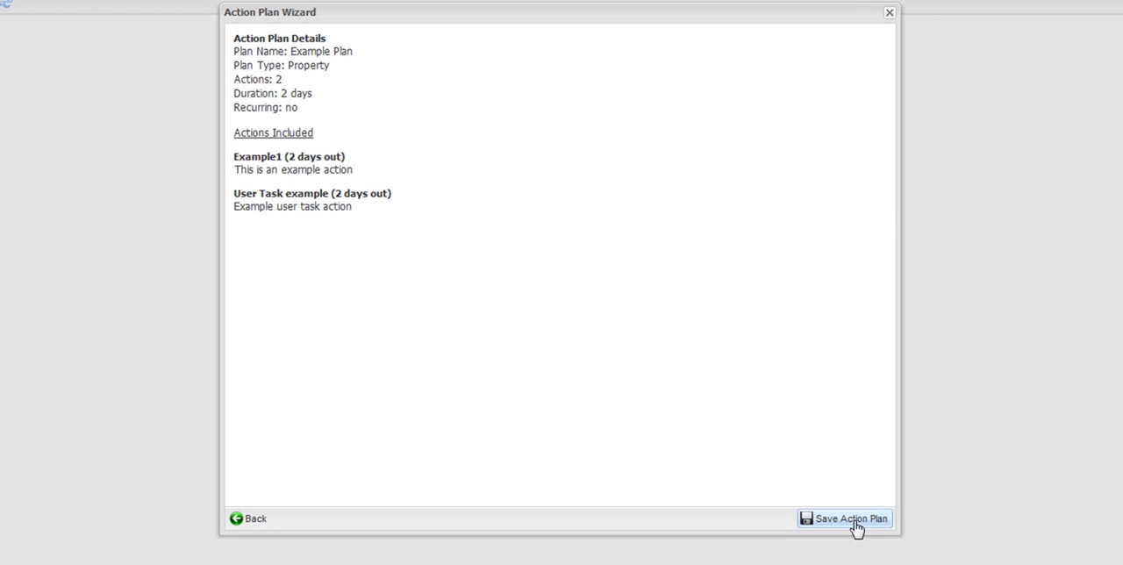
Review the Example Plan summary of details and included actions, and save the action plan.
drag(241, 51, 368, 76)
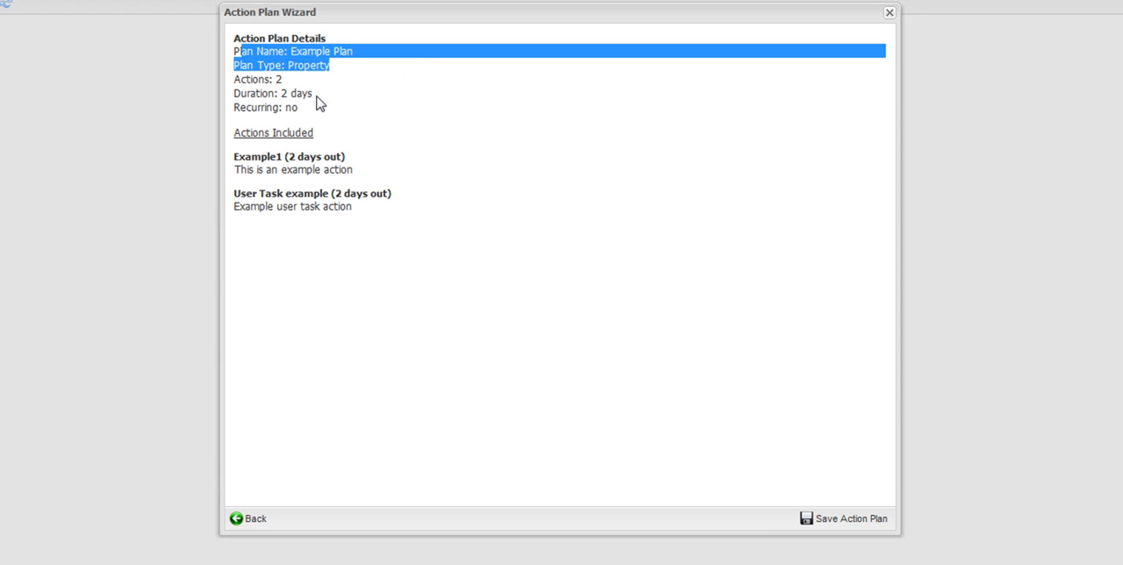
drag(309, 110, 236, 106)
drag(358, 99, 234, 98)
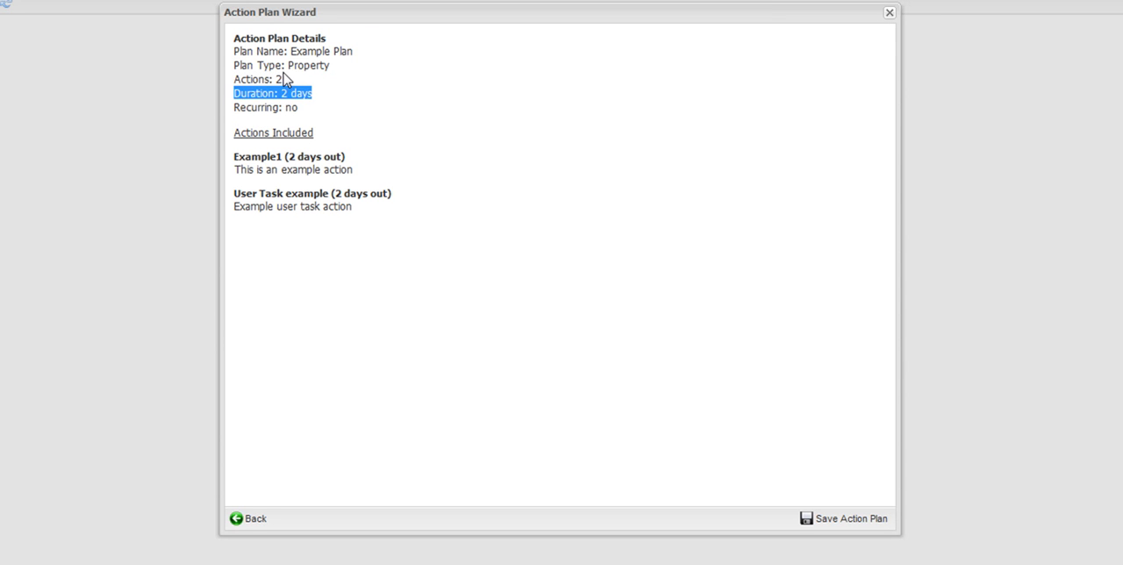
drag(293, 81, 238, 66)
click(359, 153)
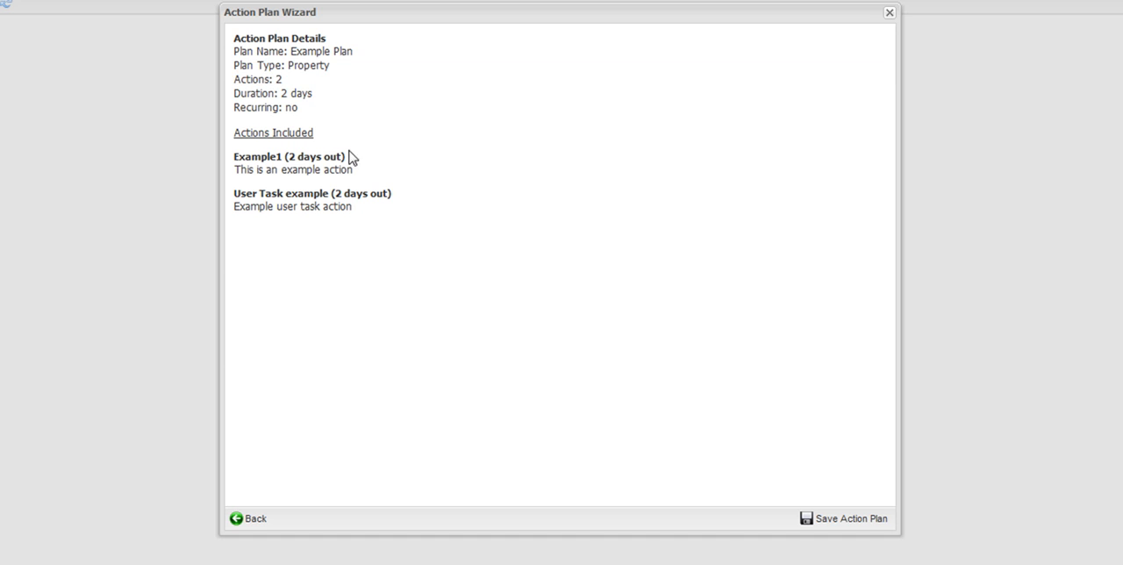
drag(239, 153, 316, 165)
drag(251, 183, 333, 194)
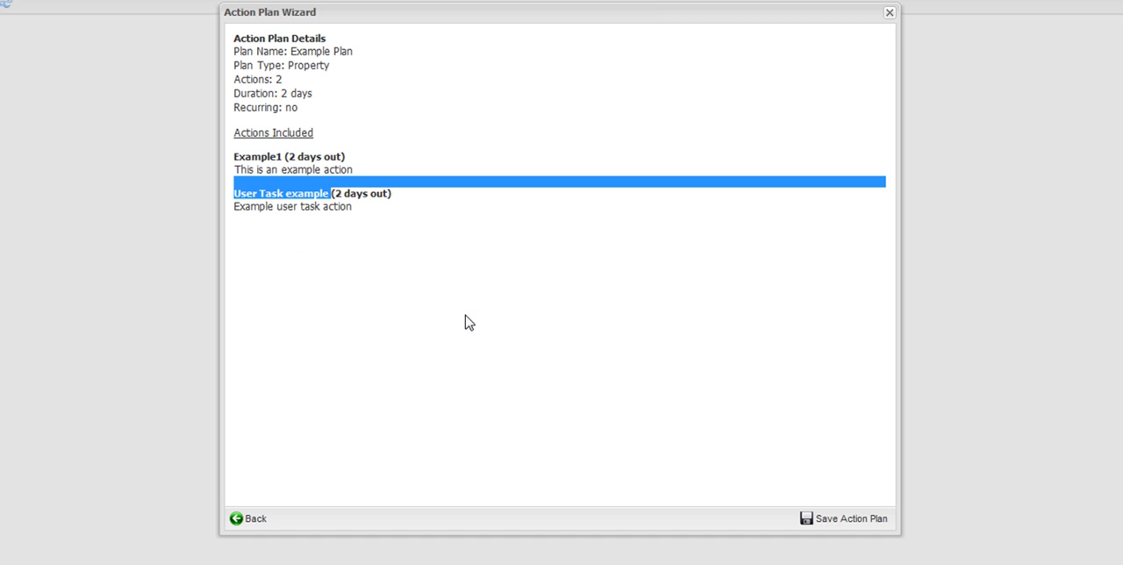
click(827, 520)
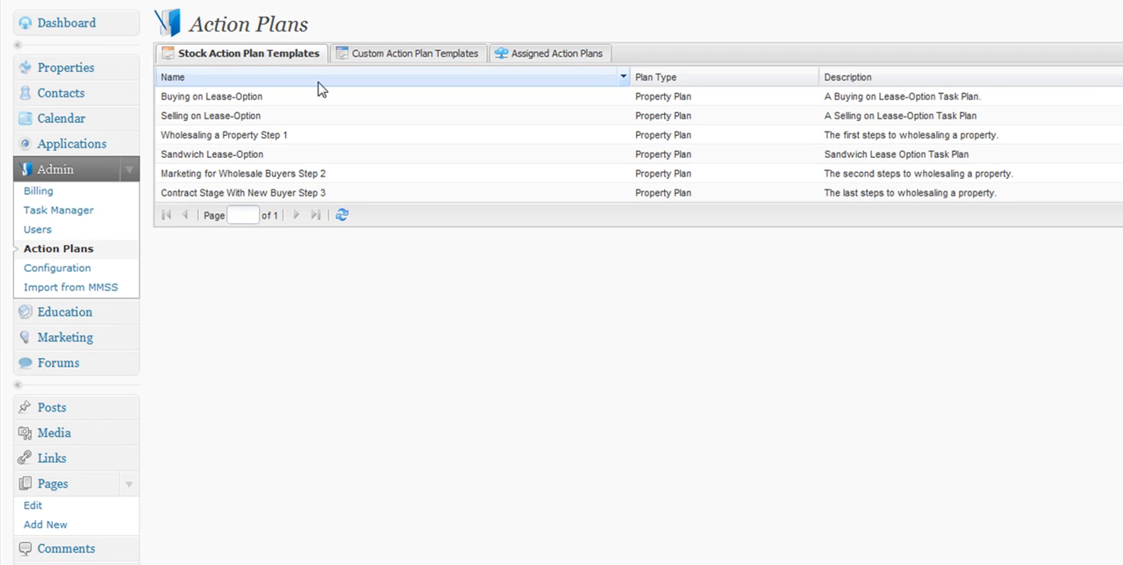
Open the Add/Remove Plan Actions dialog for Example Plan in the custom action plan templates.
click(365, 55)
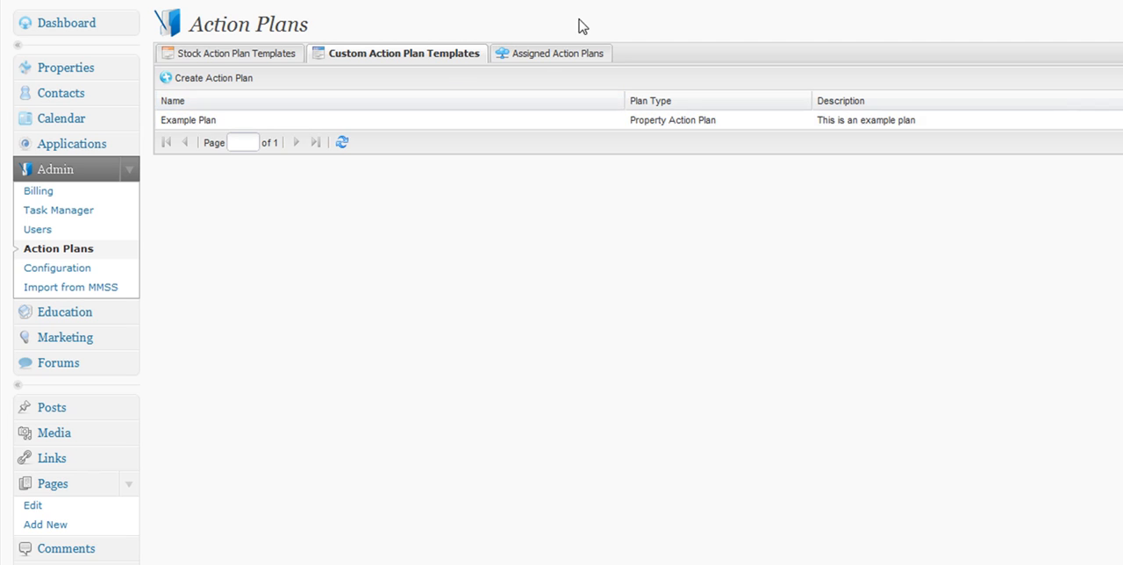
click(550, 54)
click(386, 50)
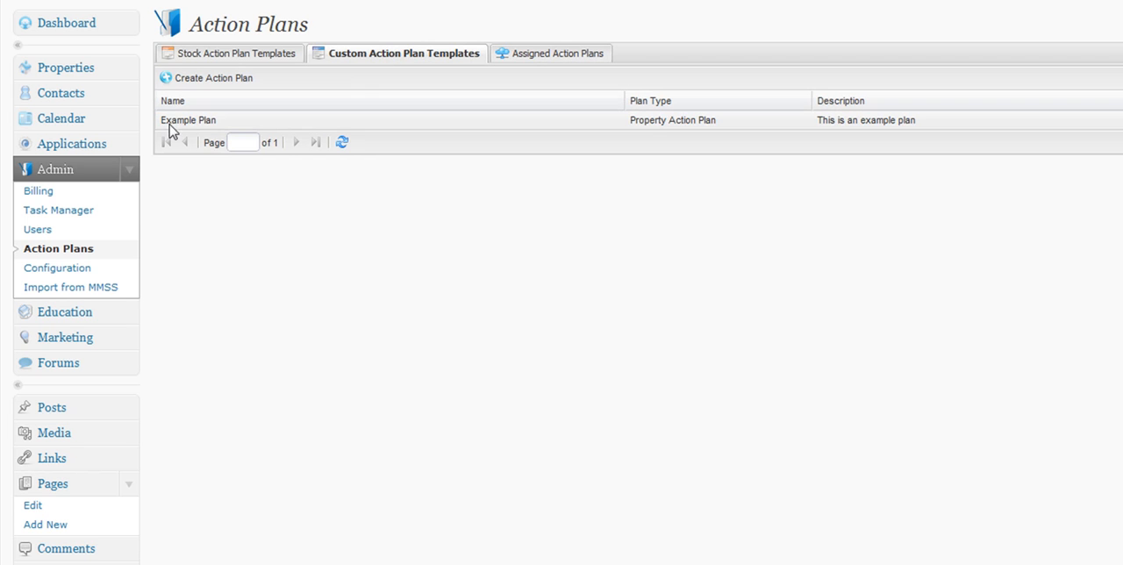
right_click(210, 127)
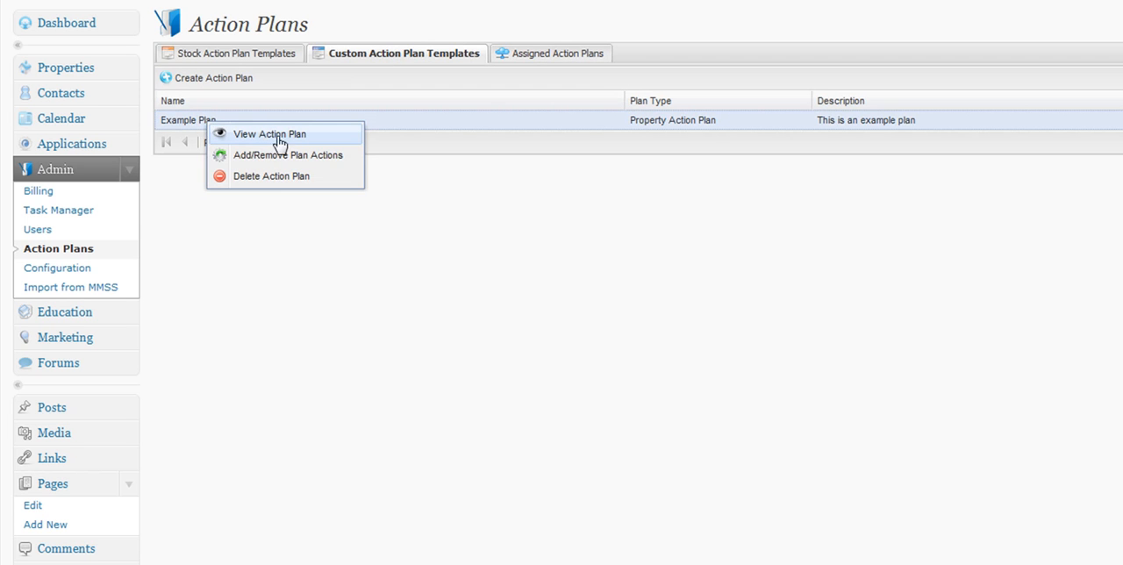
click(297, 156)
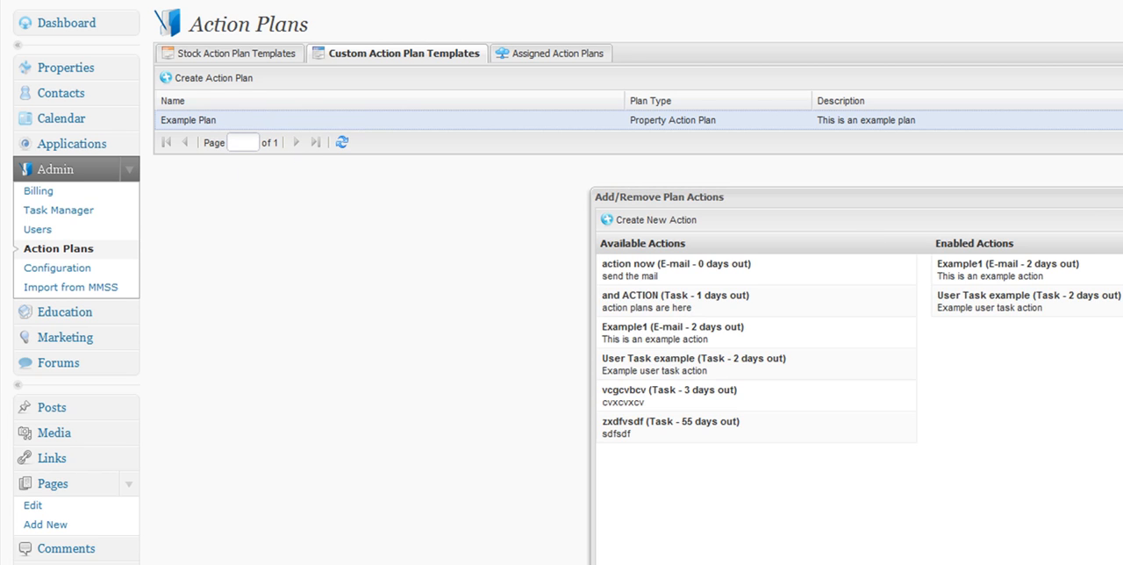
right_click(683, 122)
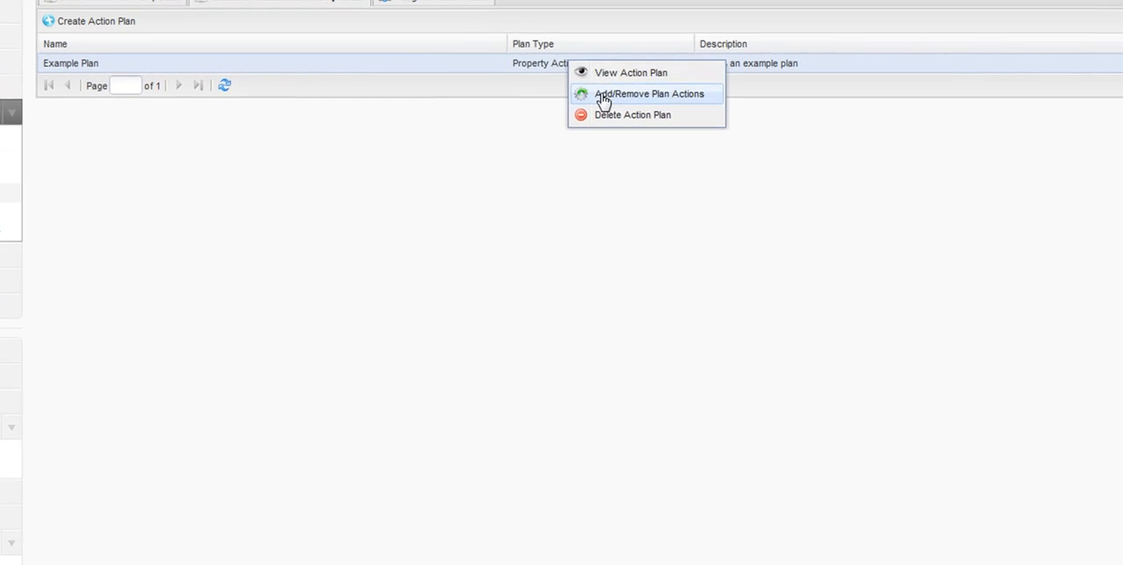
click(693, 152)
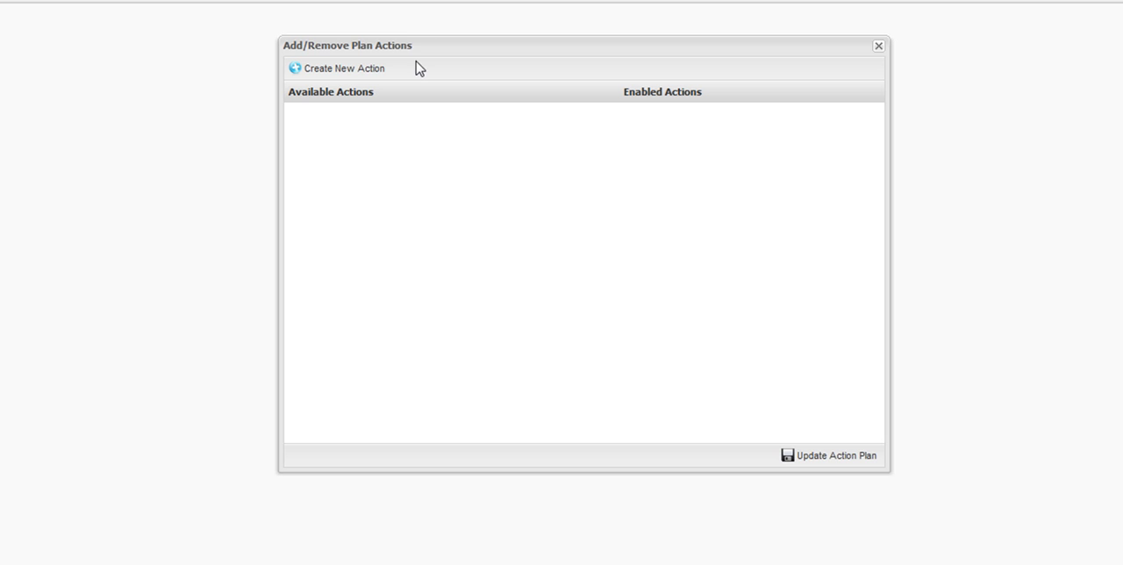
click(879, 49)
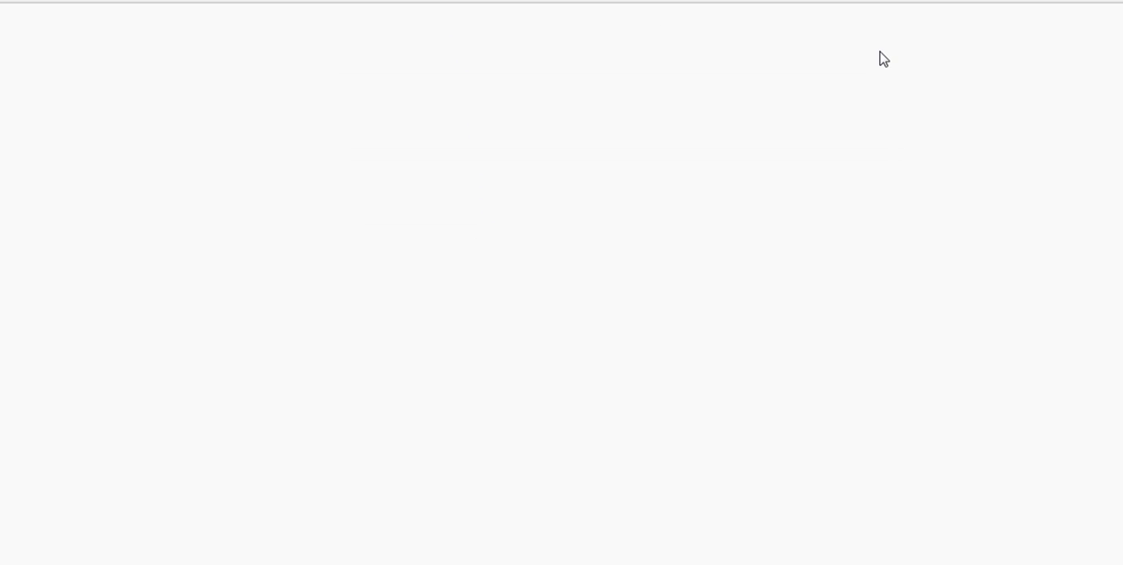
Move the "and ACTION" task into the enabled actions and close the dialog without updating the plan.
right_click(377, 0)
click(416, 0)
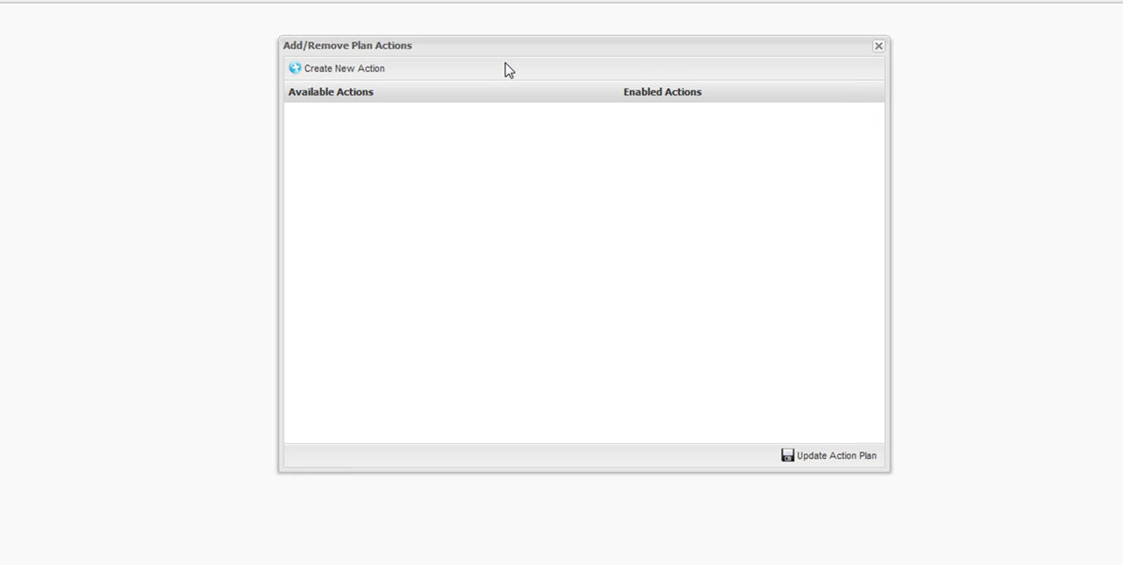
drag(377, 70, 430, 44)
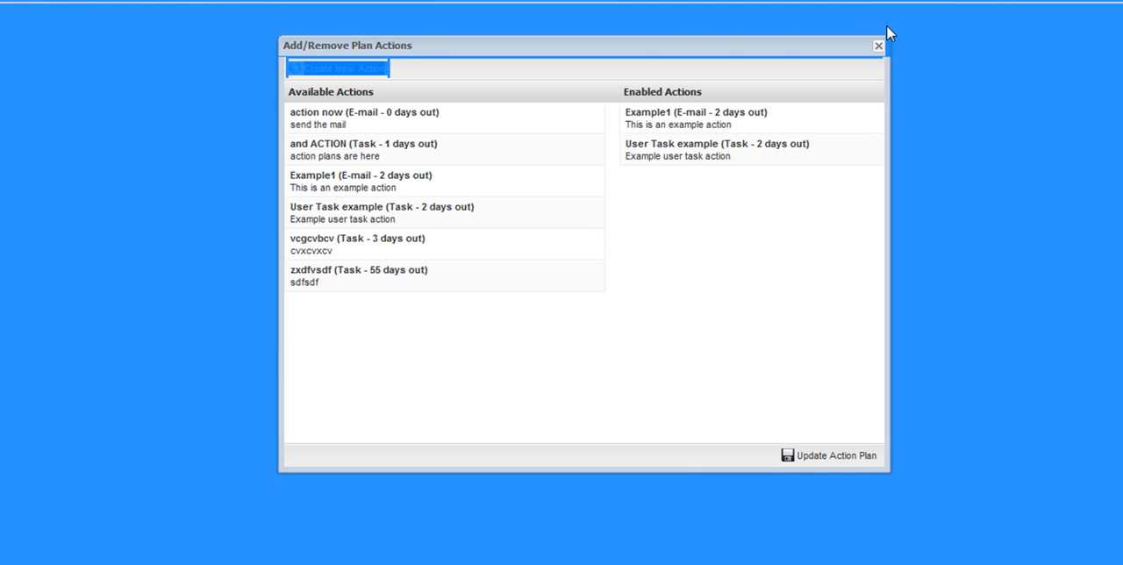
drag(675, 44, 667, 43)
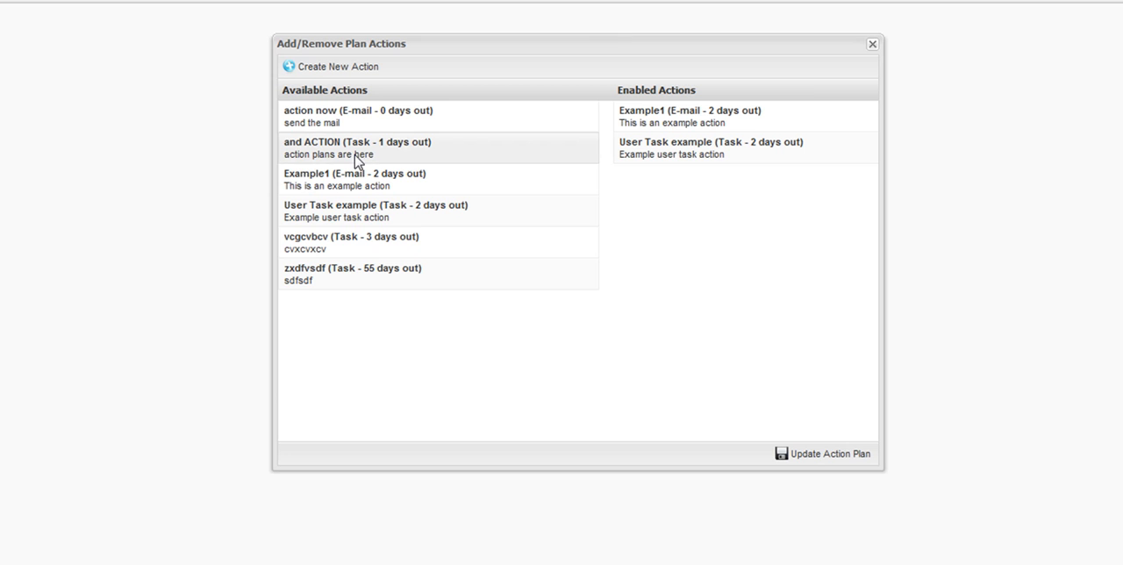
drag(357, 160, 672, 201)
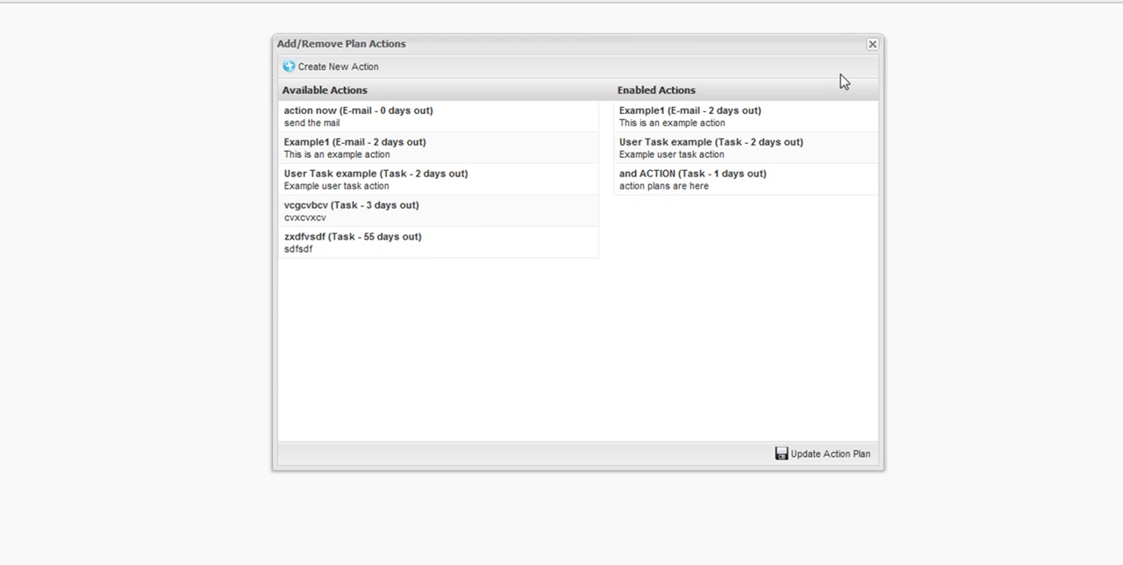
click(873, 44)
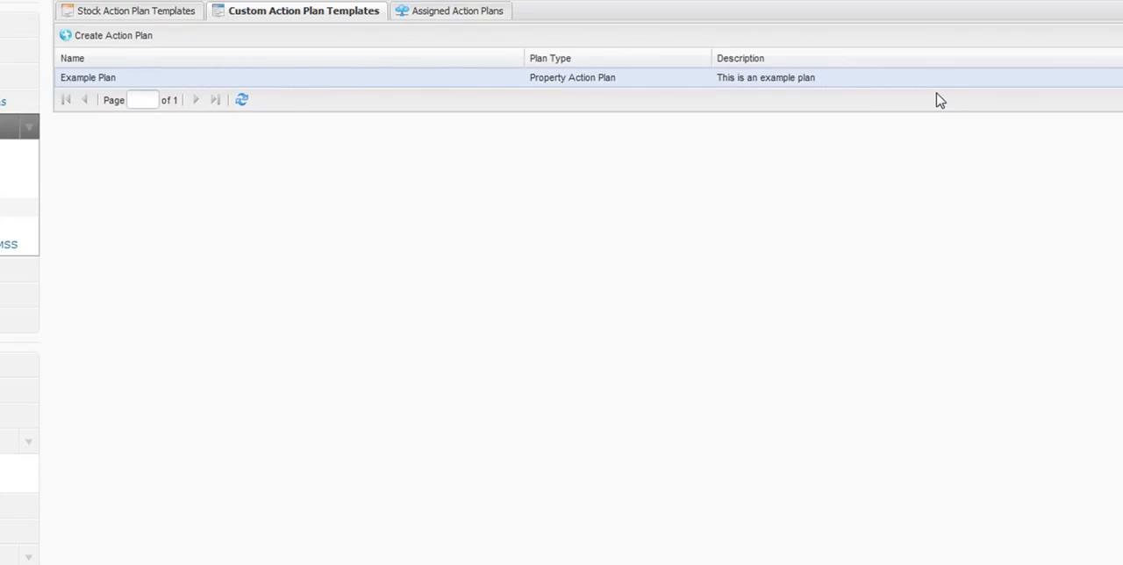
View Example Plan's action list and open the Example1 action template to inspect it.
right_click(924, 134)
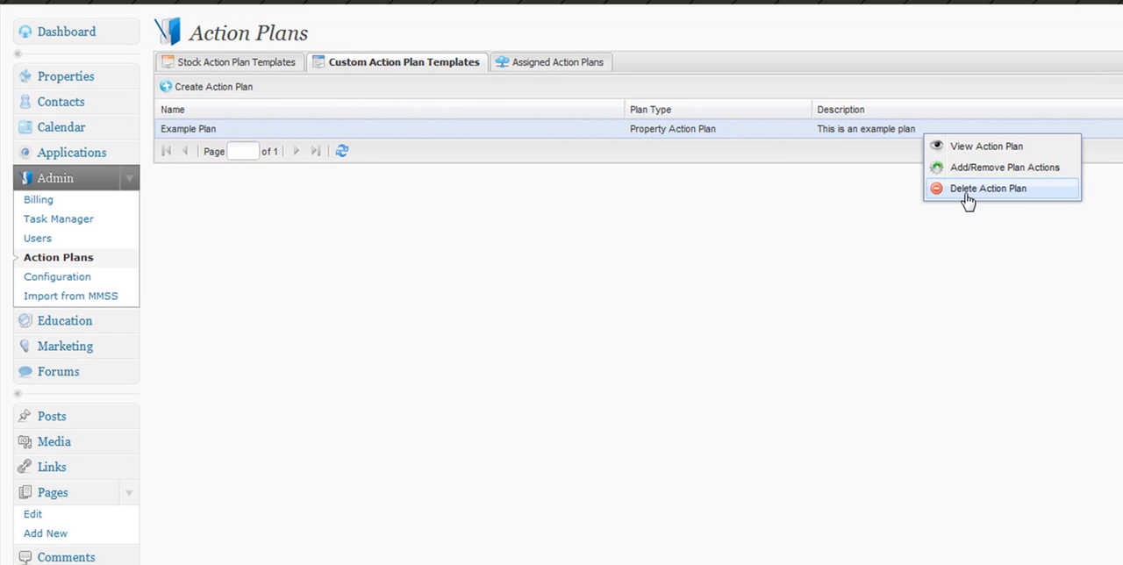
click(973, 146)
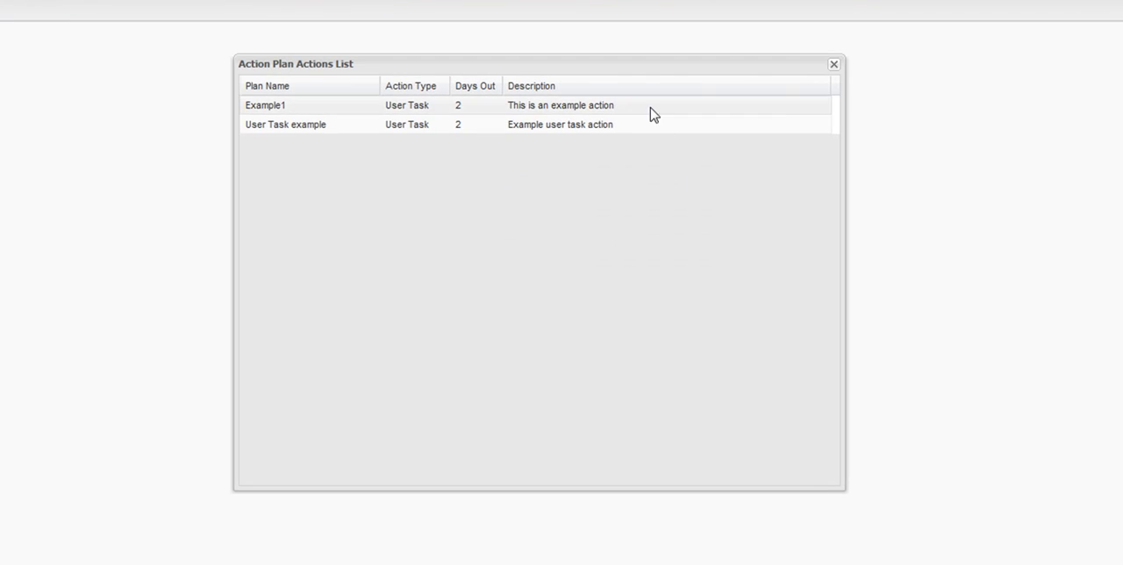
right_click(654, 114)
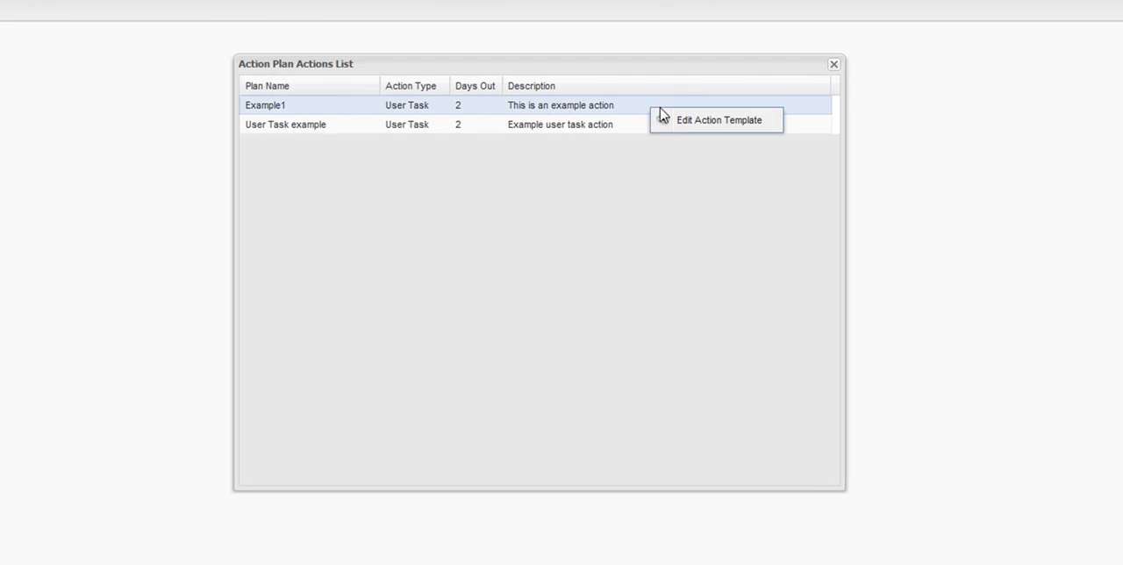
click(677, 127)
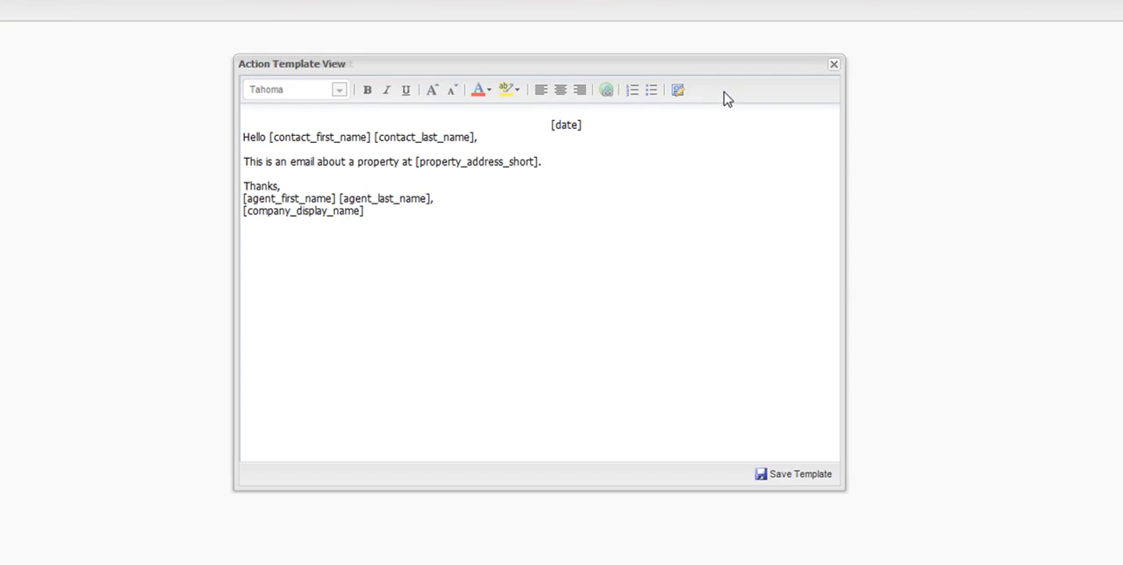
click(832, 63)
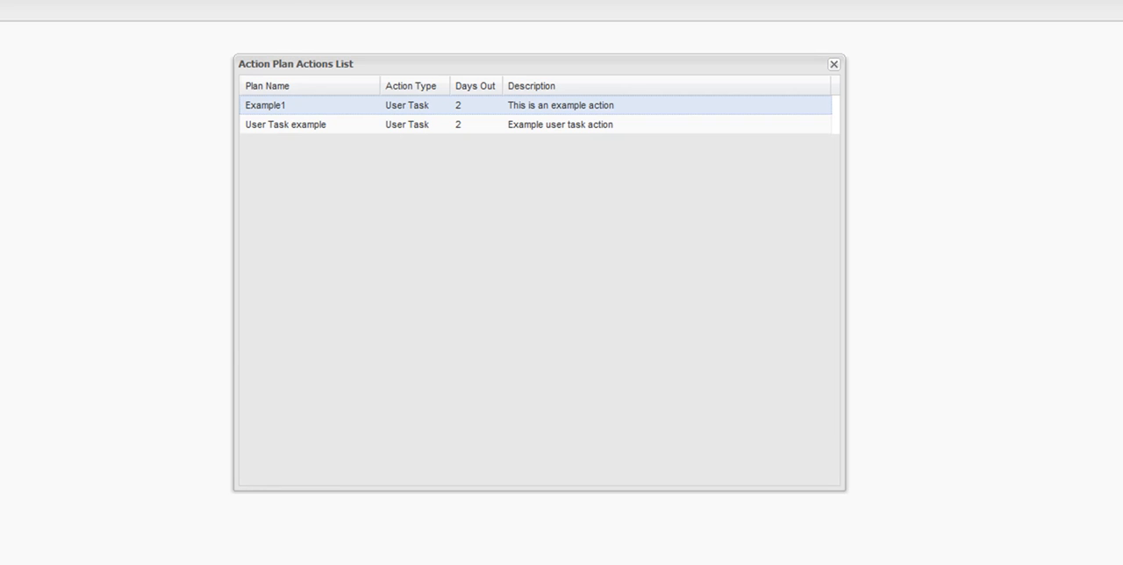
right_click(458, 111)
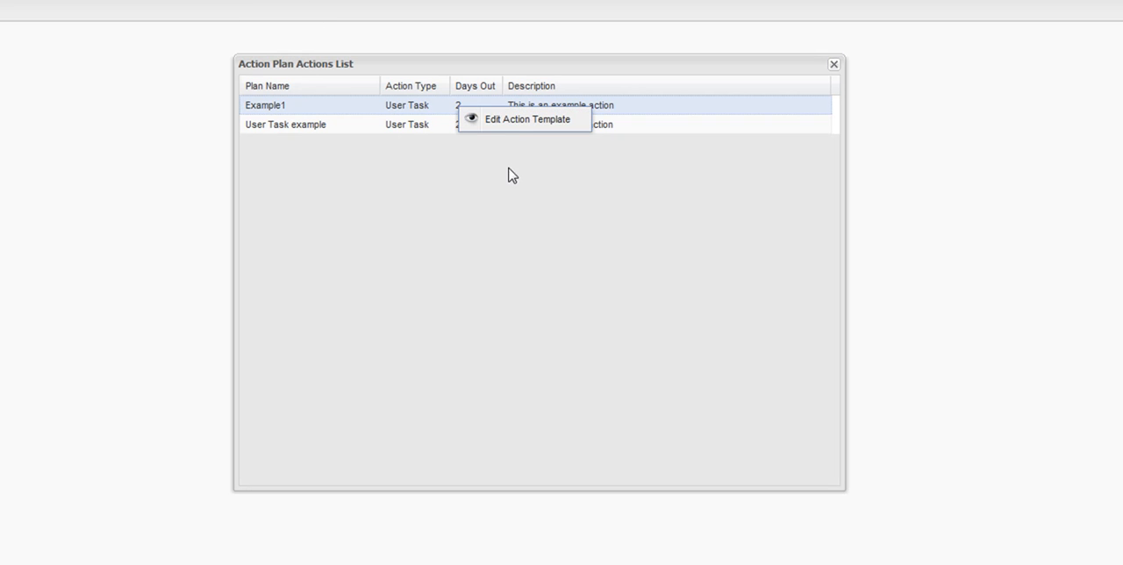
click(511, 124)
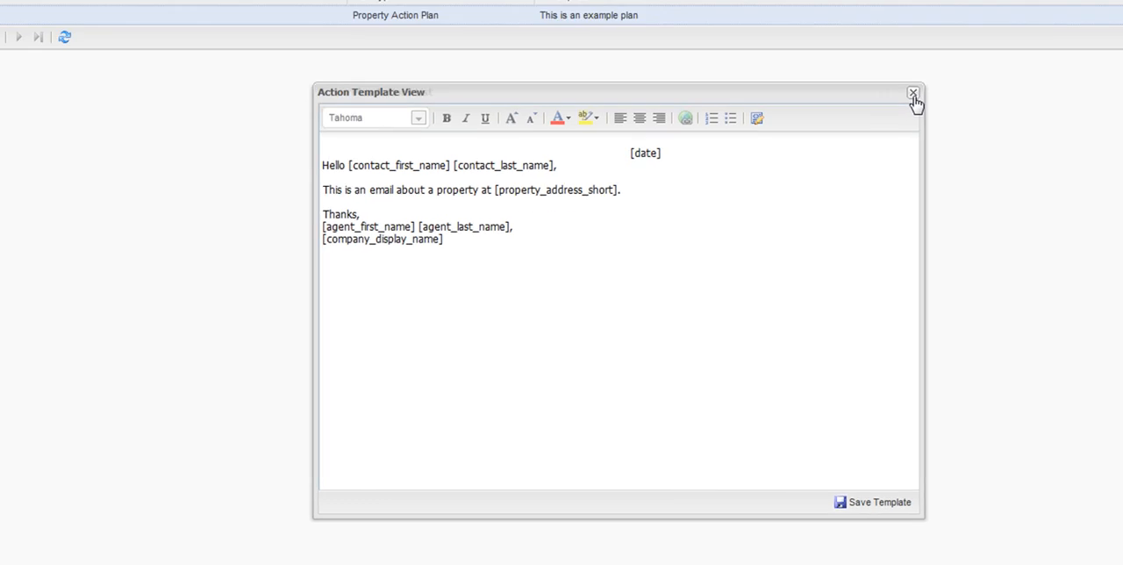
click(834, 65)
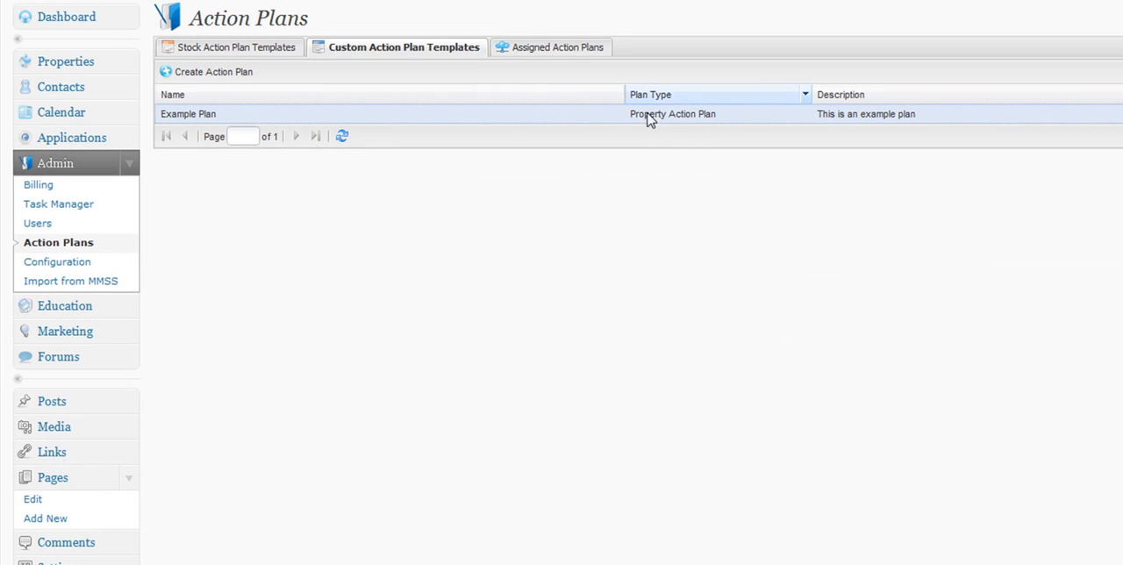
Open the 123 demo st. property and apply the Example Plan action plan to it.
click(40, 67)
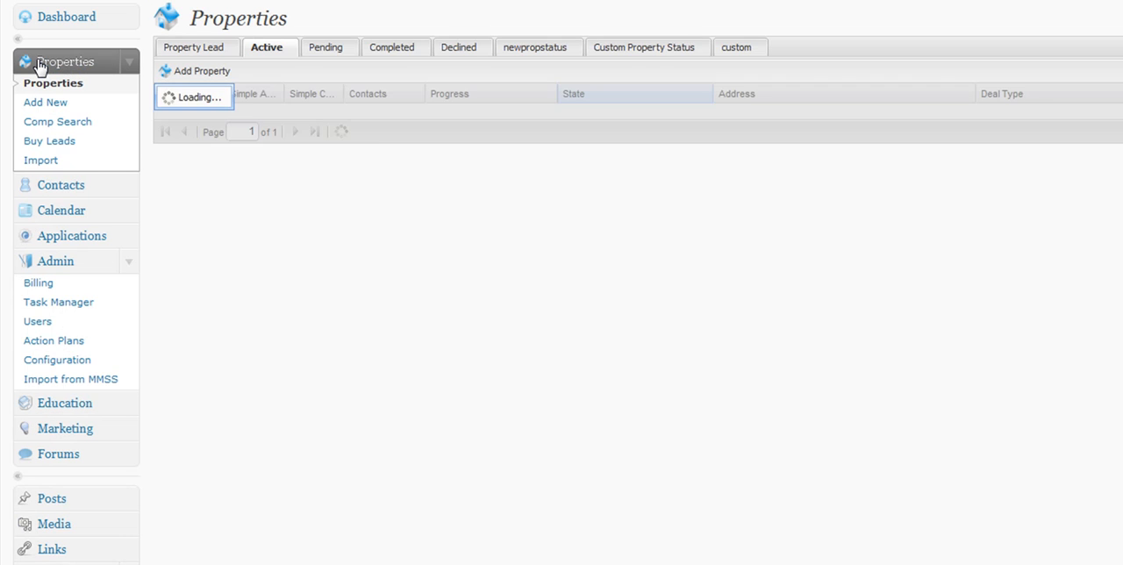
double_click(529, 175)
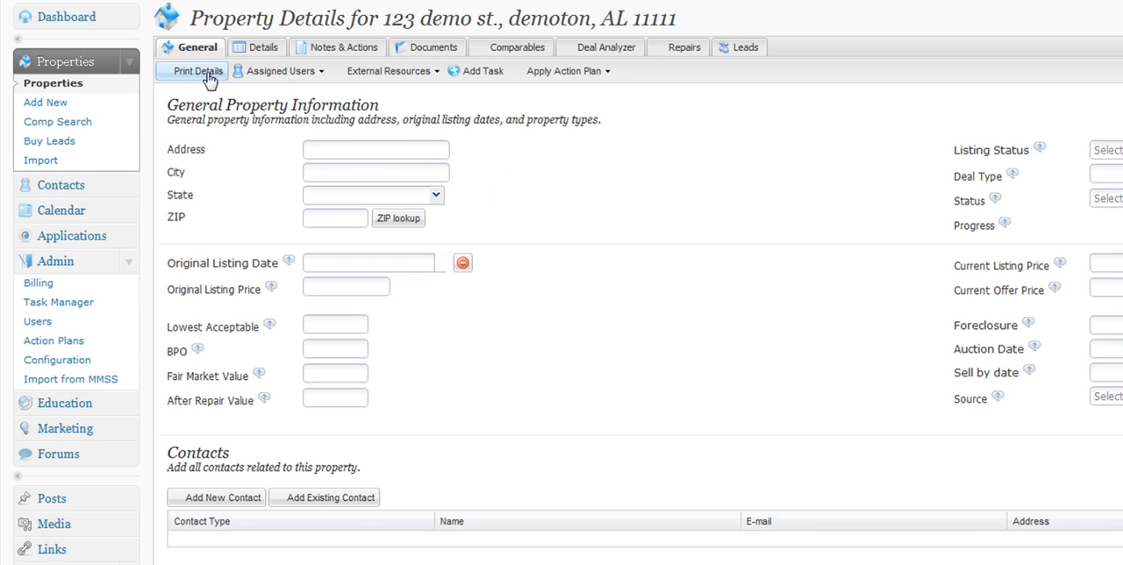
click(606, 73)
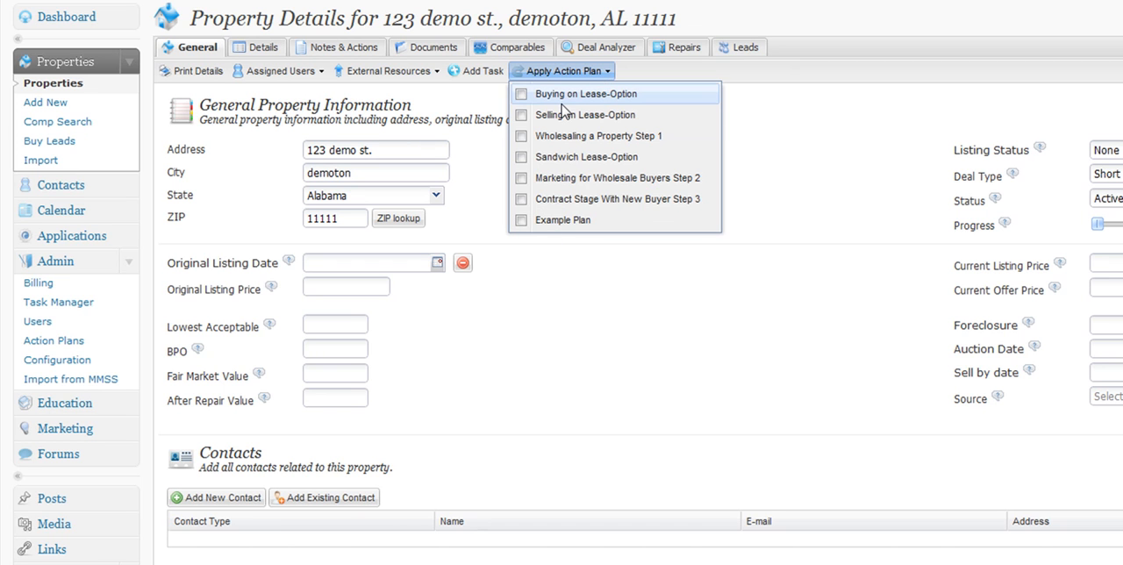
click(522, 220)
click(606, 74)
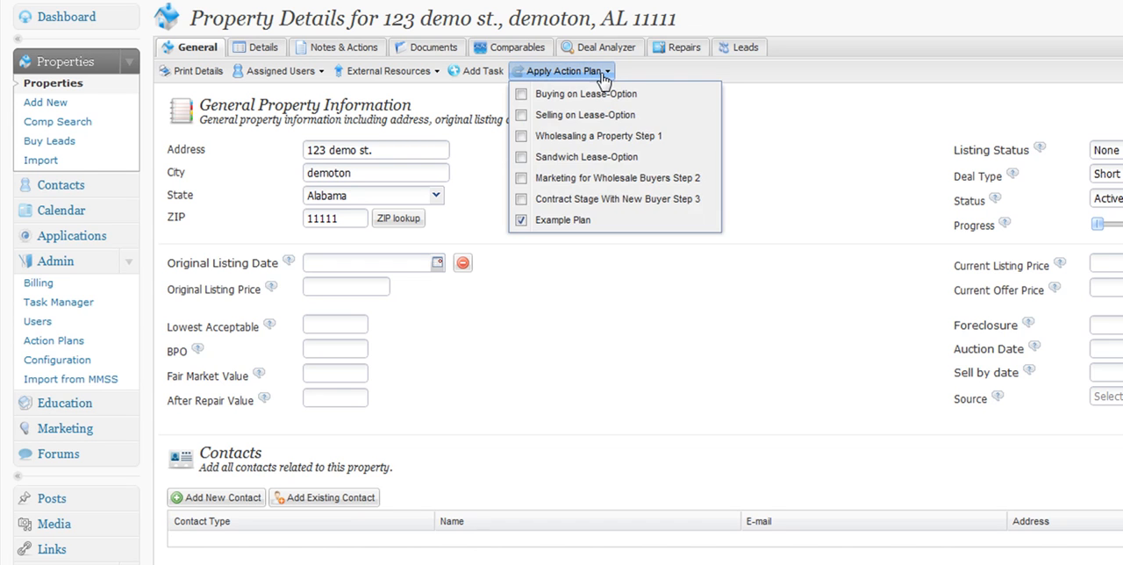
click(756, 307)
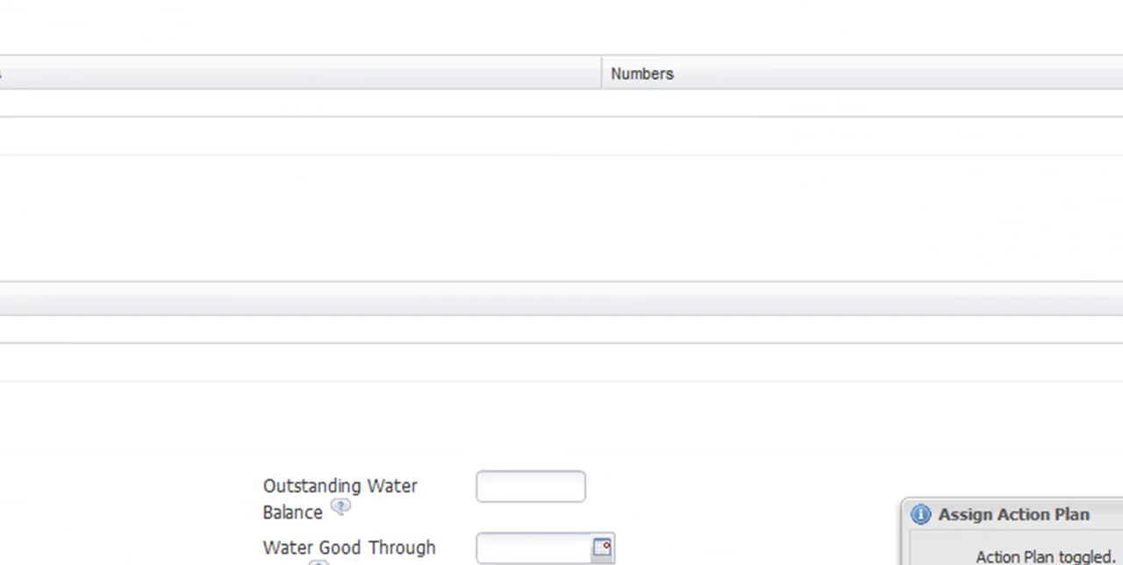
drag(872, 518, 1022, 519)
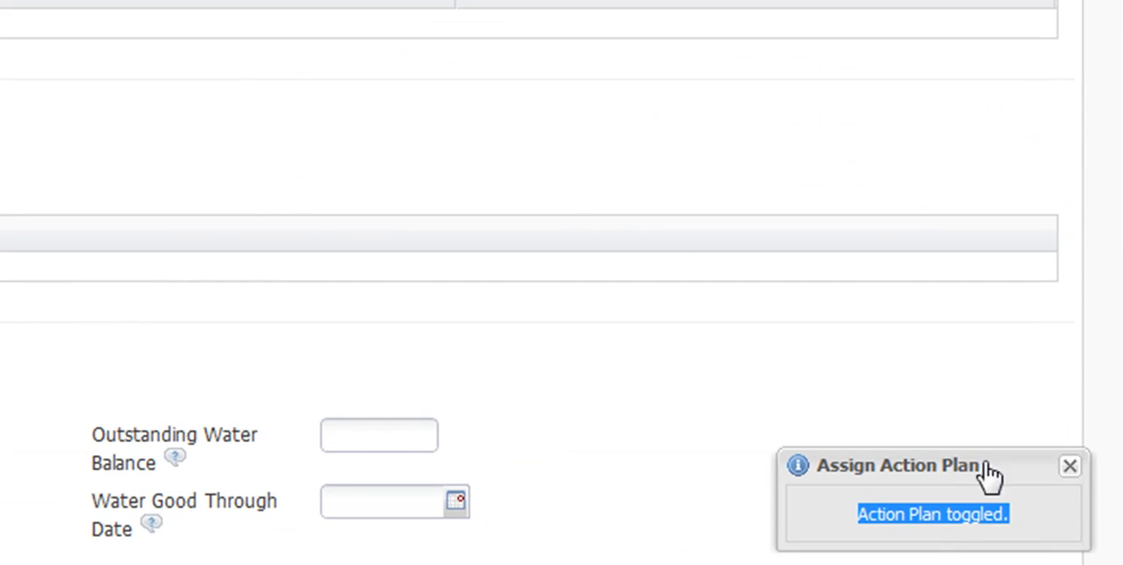
click(1069, 465)
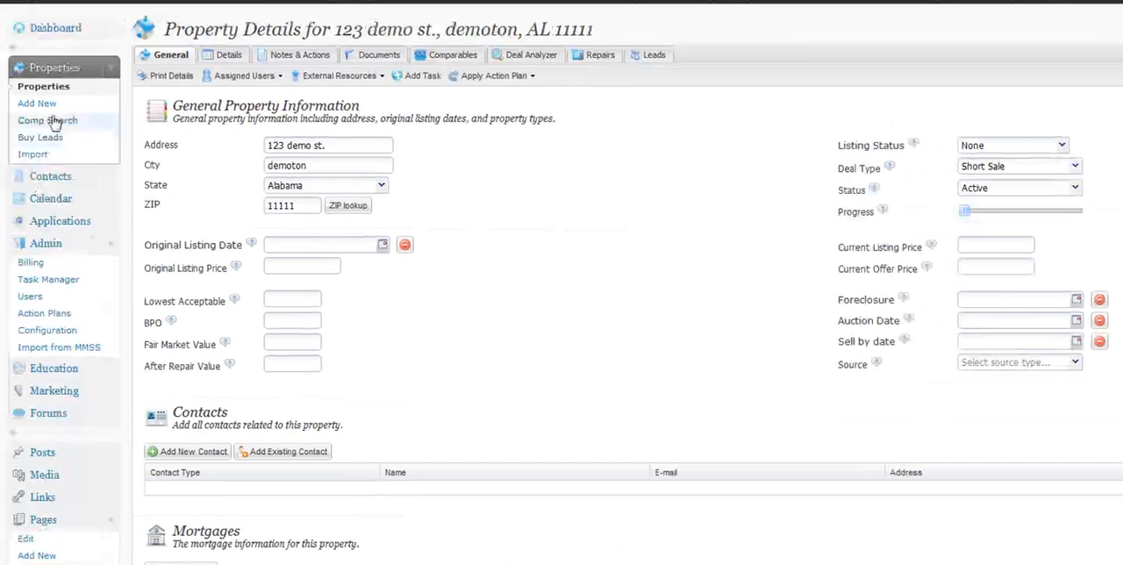
Check the assigned action plans list for Example Plan on 123 demo st.
click(39, 314)
click(461, 56)
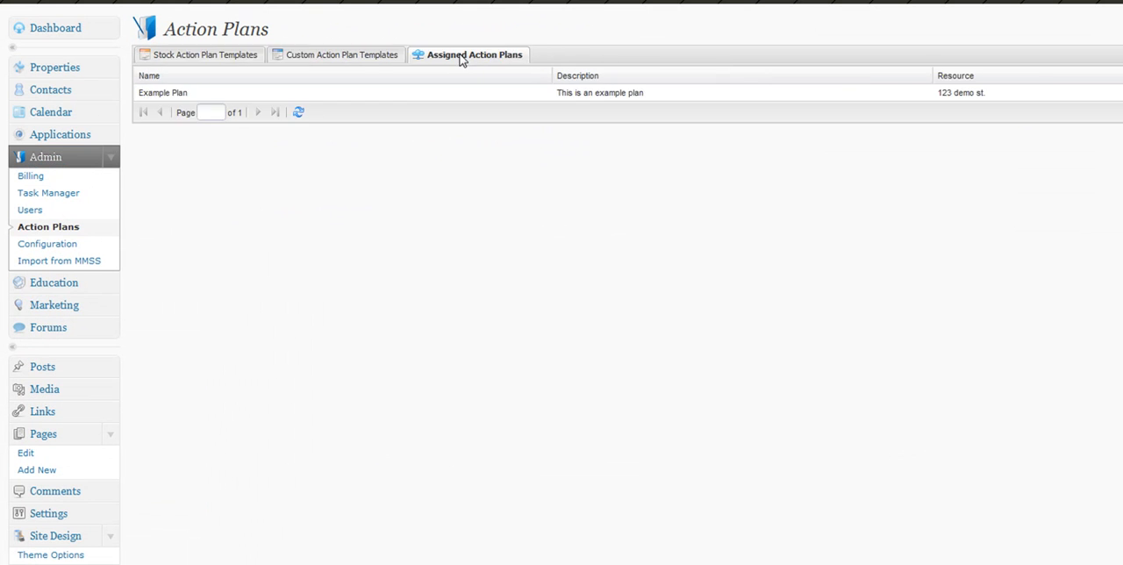
click(223, 95)
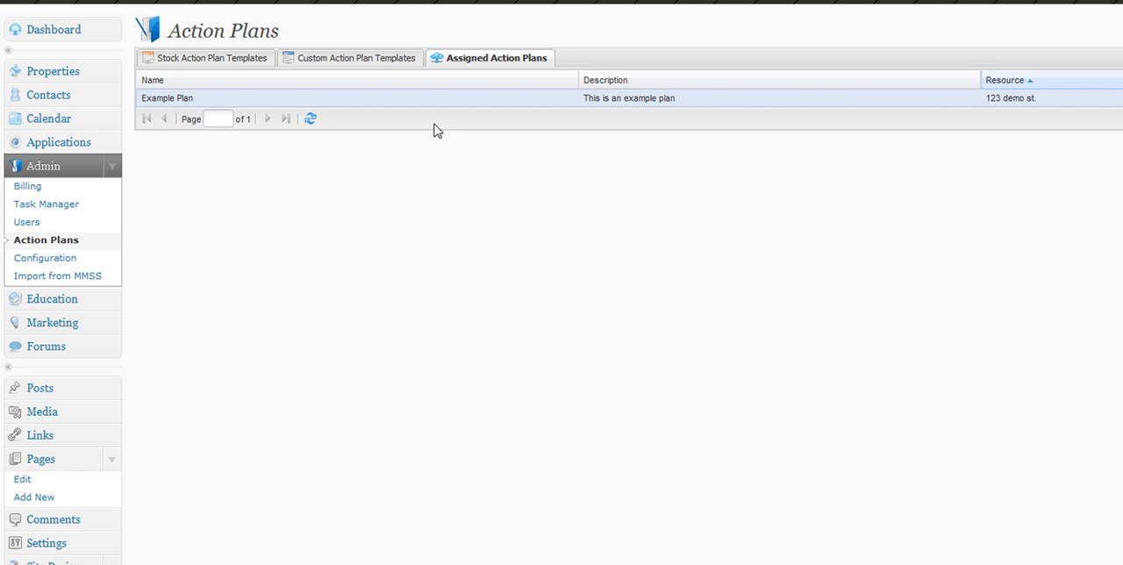
Open the first contact's details from the Contacts list.
click(54, 97)
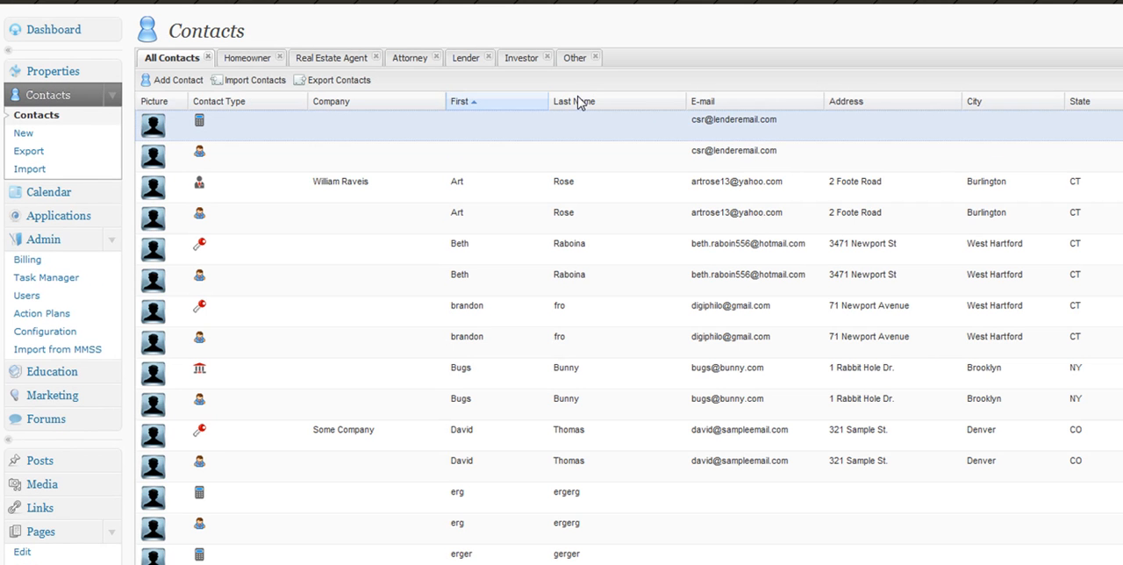
click(564, 122)
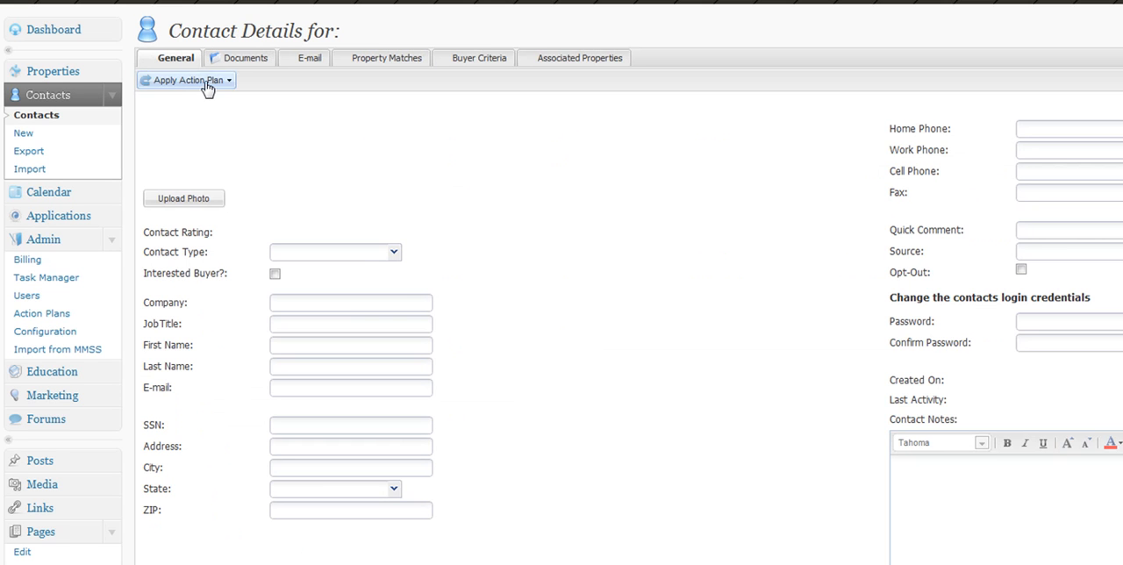
Start a new custom action plan named contact plan, of type Contact, with the description contact plan.
click(218, 86)
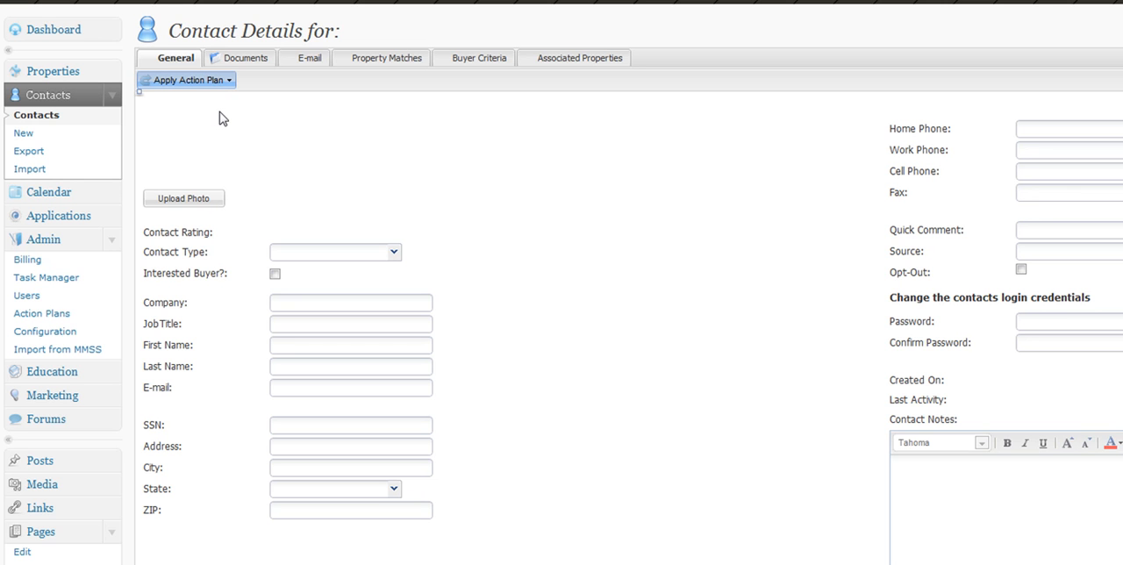
click(52, 314)
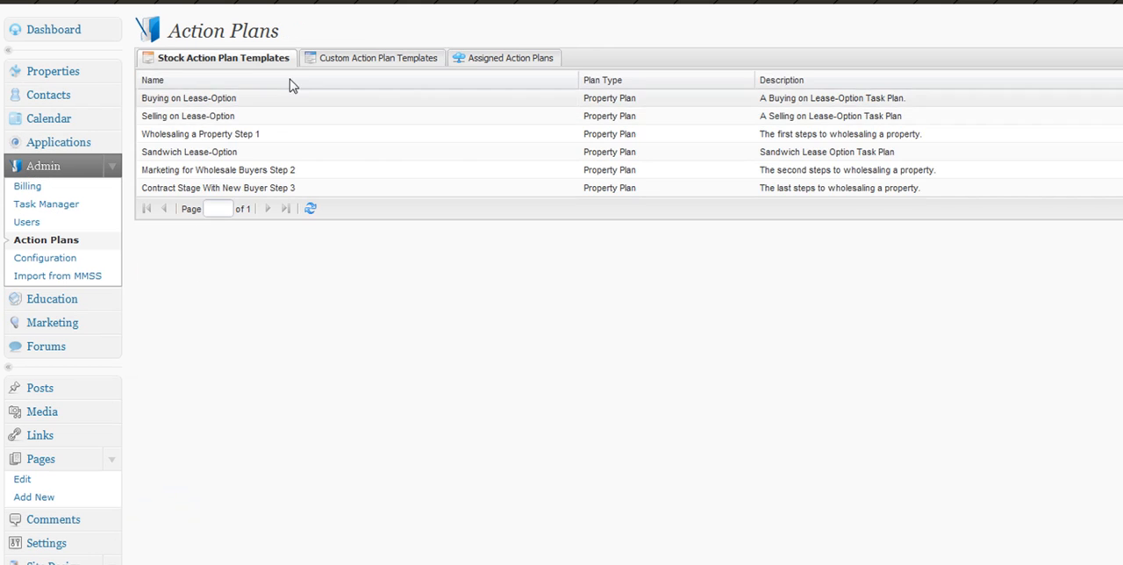
click(362, 60)
click(184, 83)
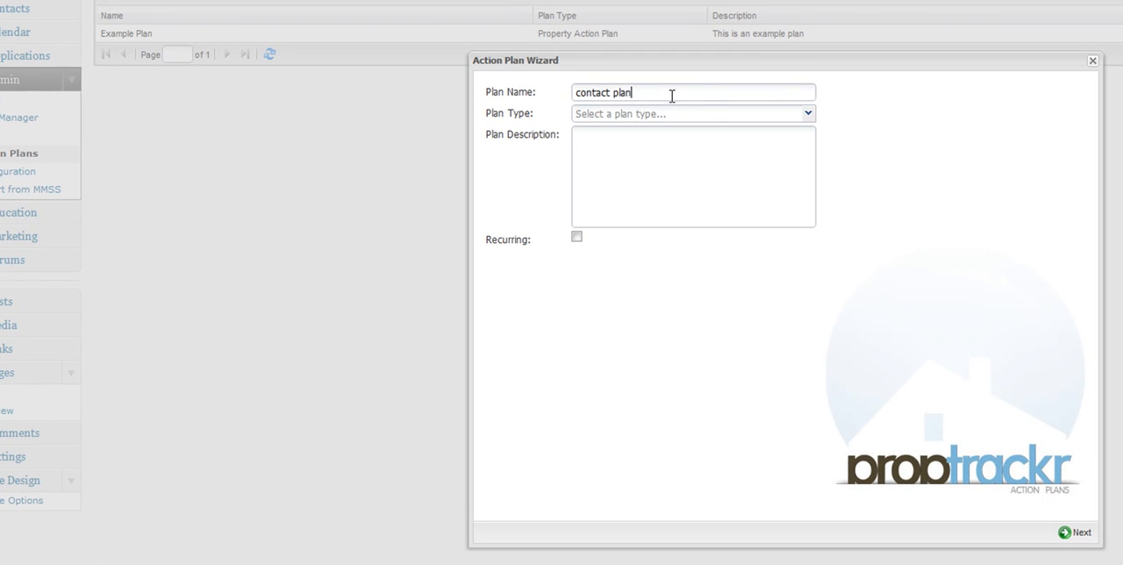
click(713, 114)
click(805, 113)
click(765, 147)
click(751, 205)
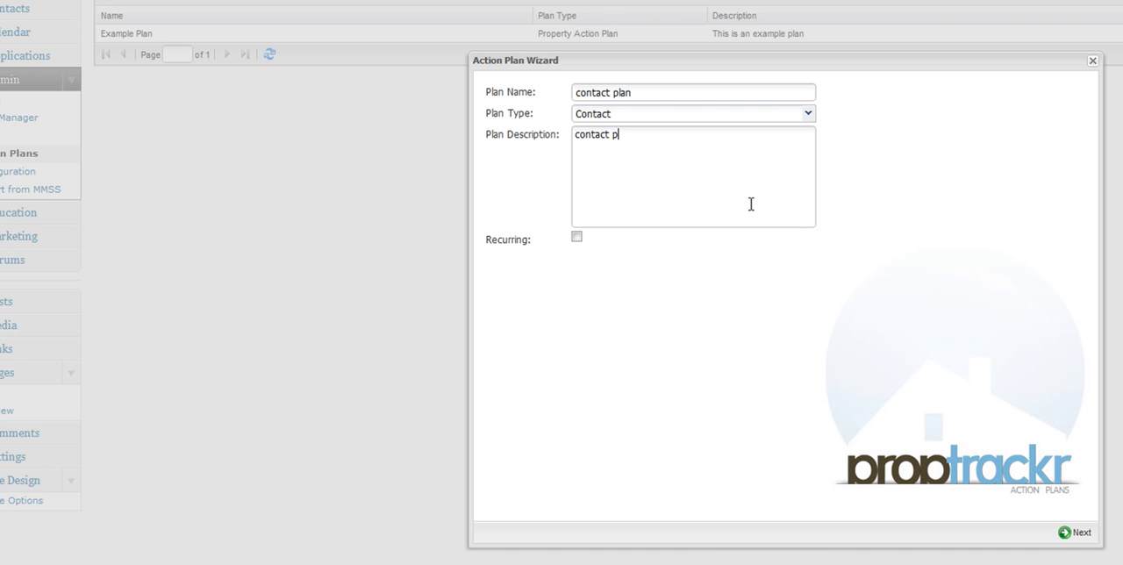
Enable the action now e-mail action for contact plan and save the plan.
click(1065, 531)
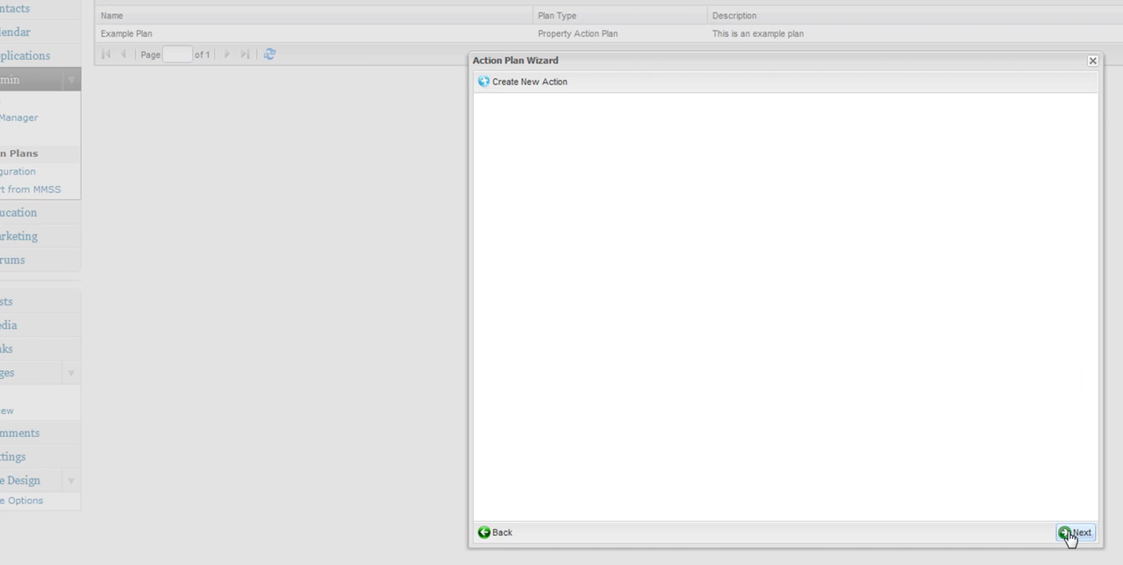
drag(598, 139, 941, 232)
click(1085, 533)
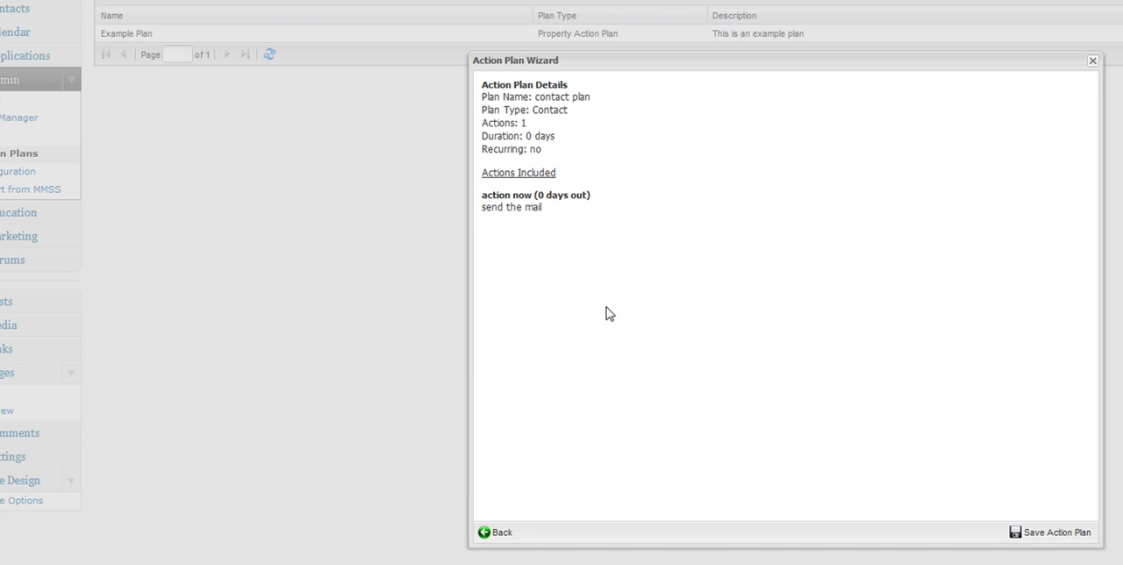
click(1048, 532)
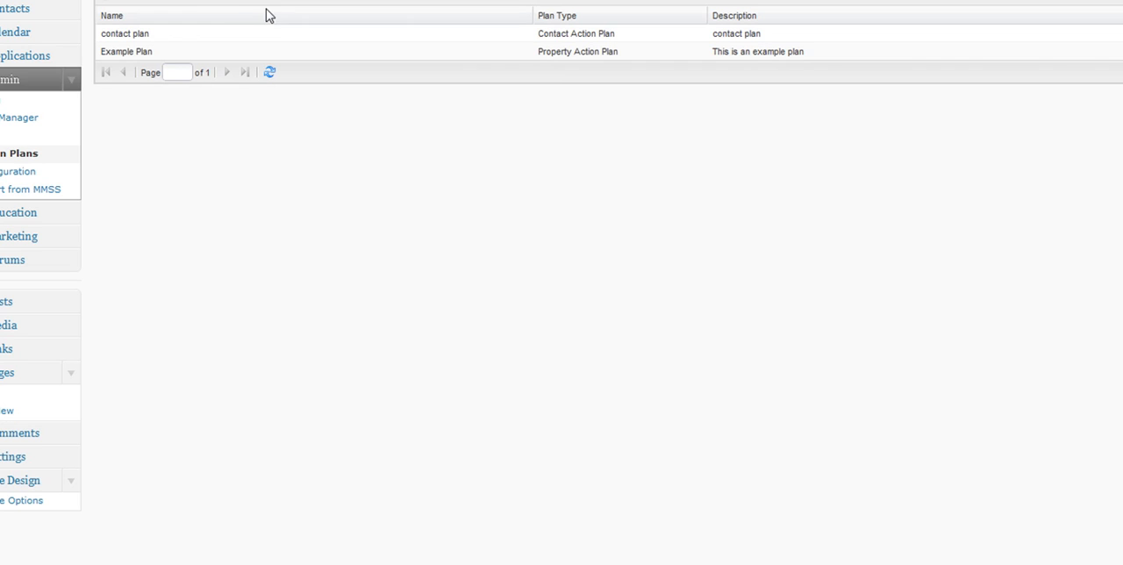
Start another action plan named user plan, of type User, described as user plan example, and mark it recurring.
click(159, 3)
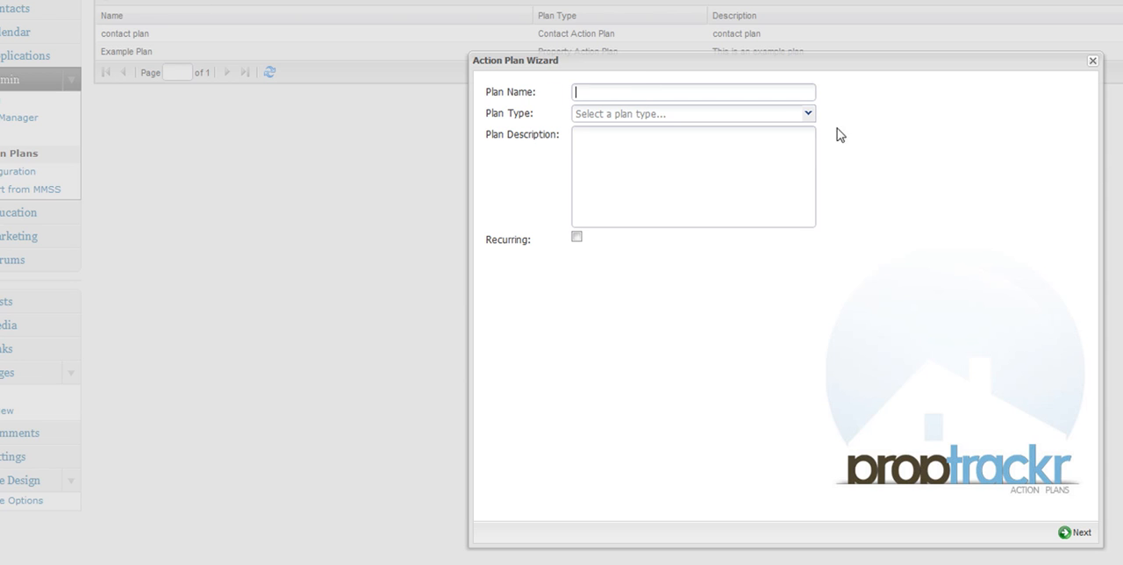
text(user plan)
click(807, 114)
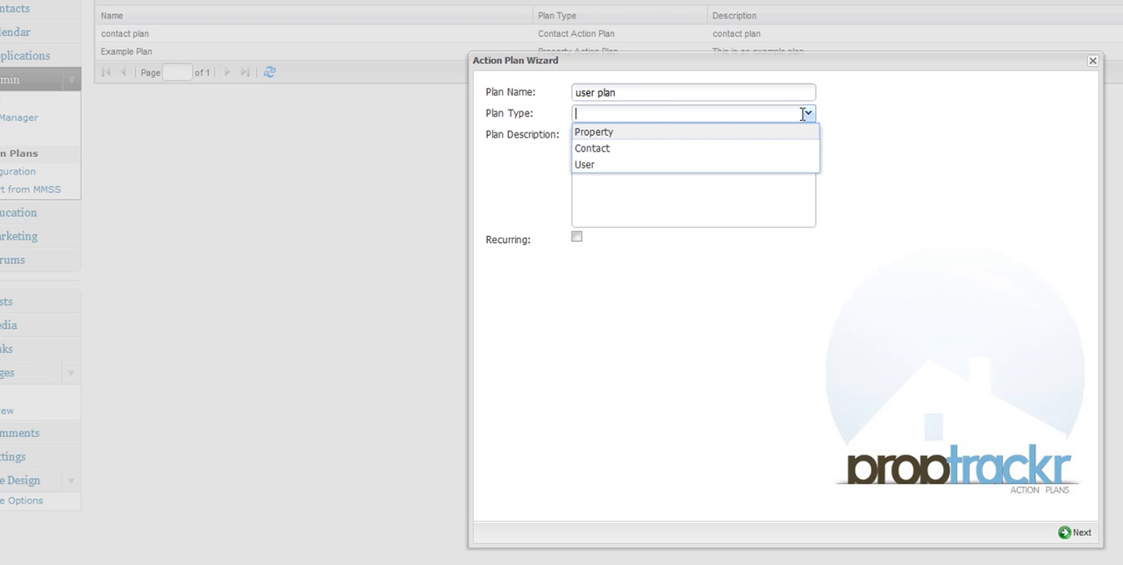
click(710, 165)
click(655, 158)
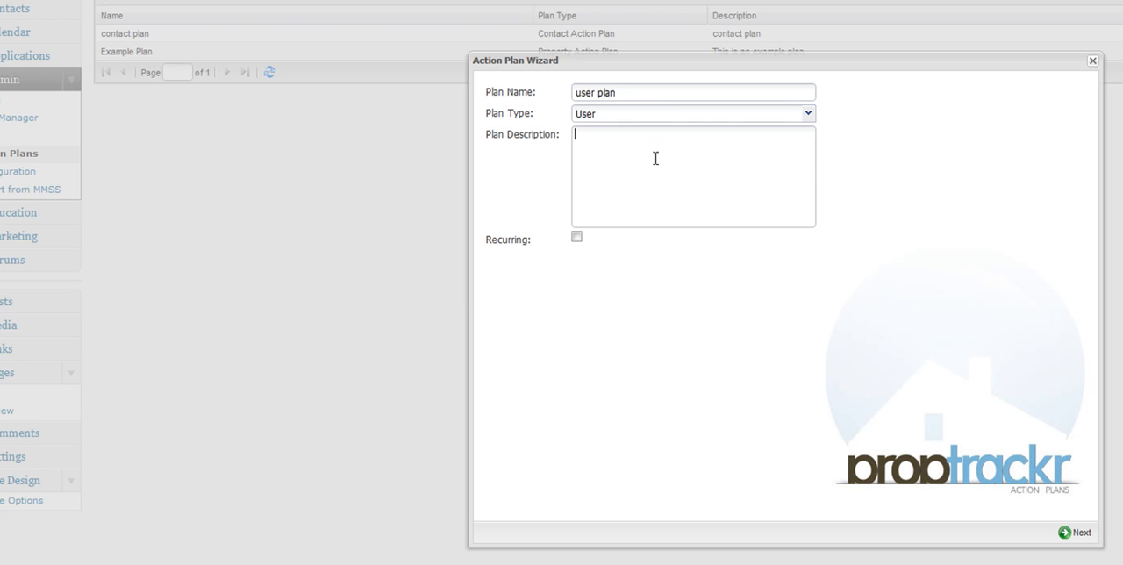
text(user plan example)
click(577, 238)
click(1076, 530)
Enable the zxdfvsdf and vcgcvbcv task actions for user plan and save the plan.
drag(548, 283, 957, 303)
drag(582, 259, 871, 265)
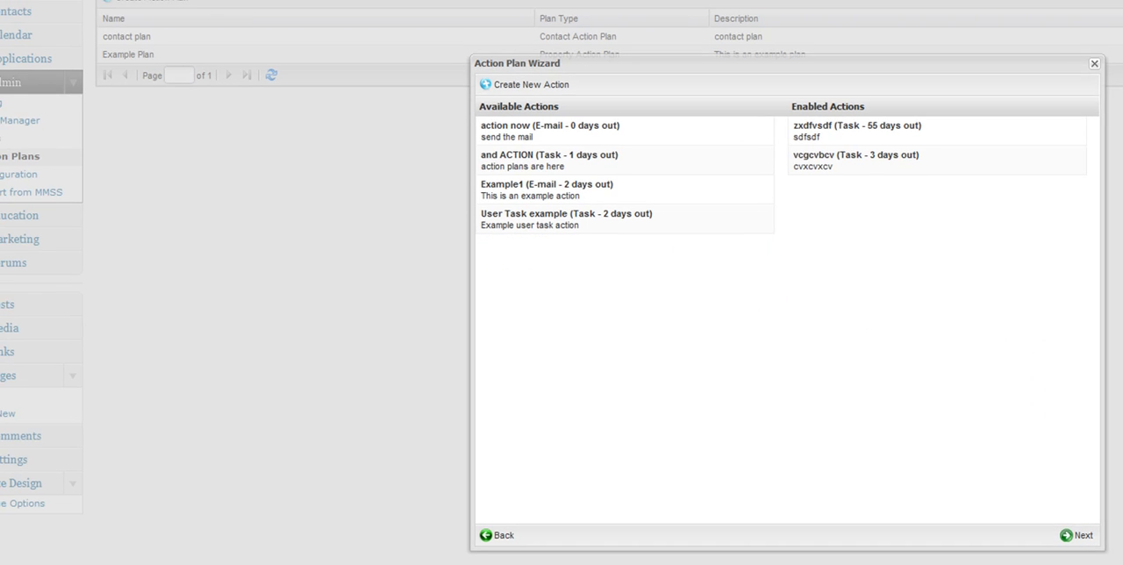
click(1076, 535)
click(1107, 563)
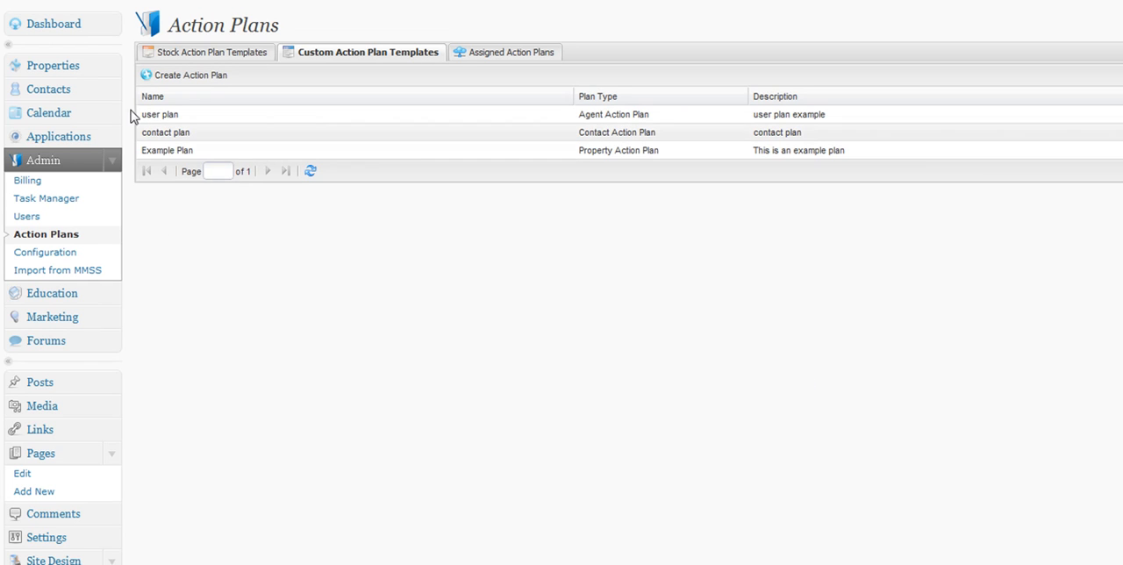
Open the Brooklyn attorney contact from the Contacts list and apply contact plan to it.
click(76, 102)
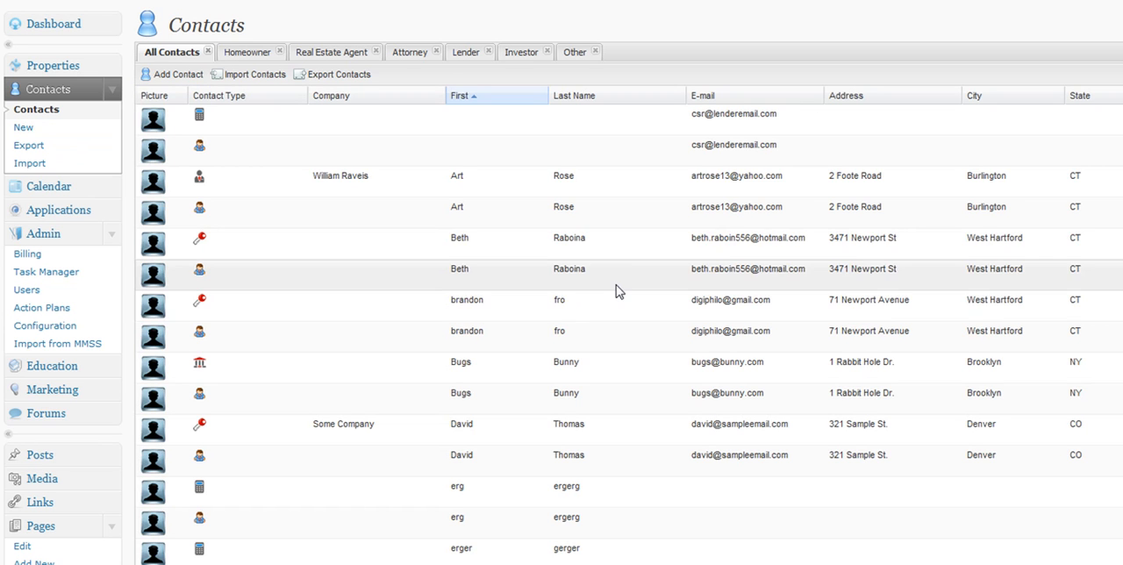
double_click(664, 373)
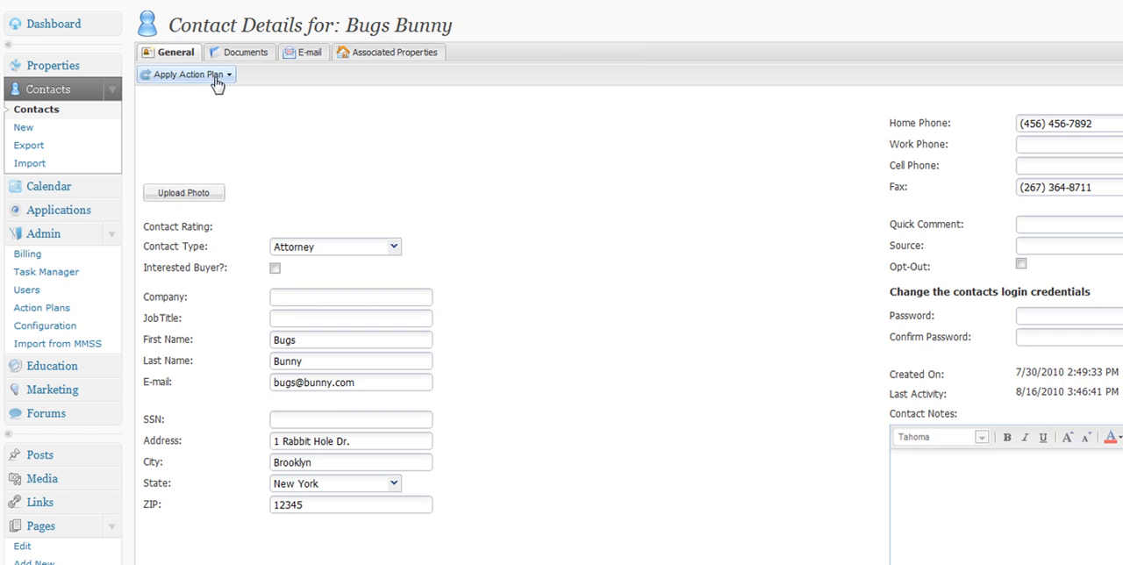
click(215, 79)
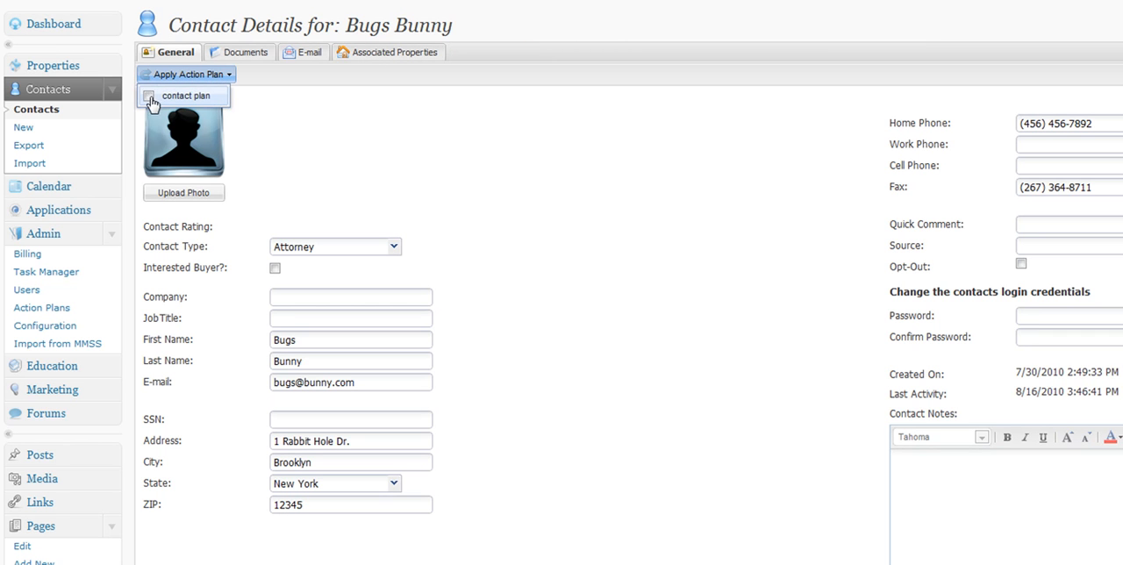
click(154, 103)
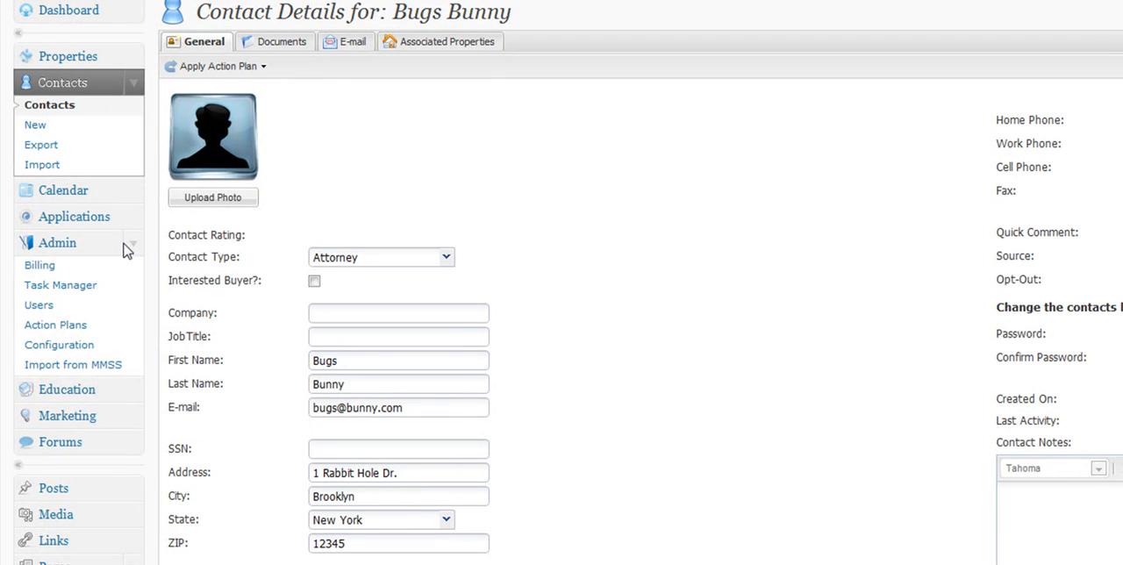
Open the demo user's account from the Users list and apply user plan to it.
click(46, 305)
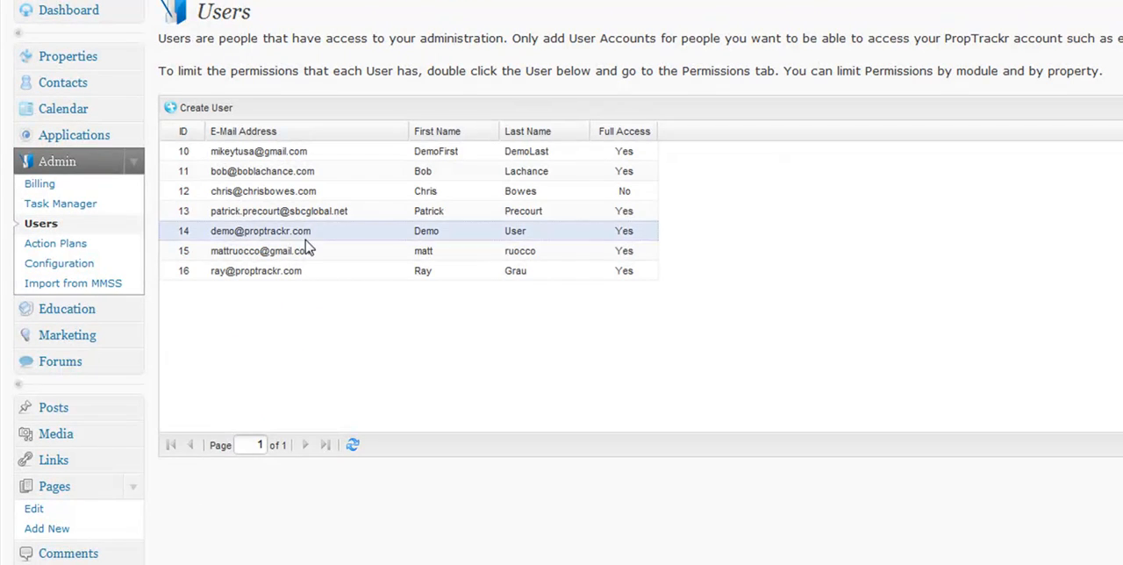
double_click(351, 231)
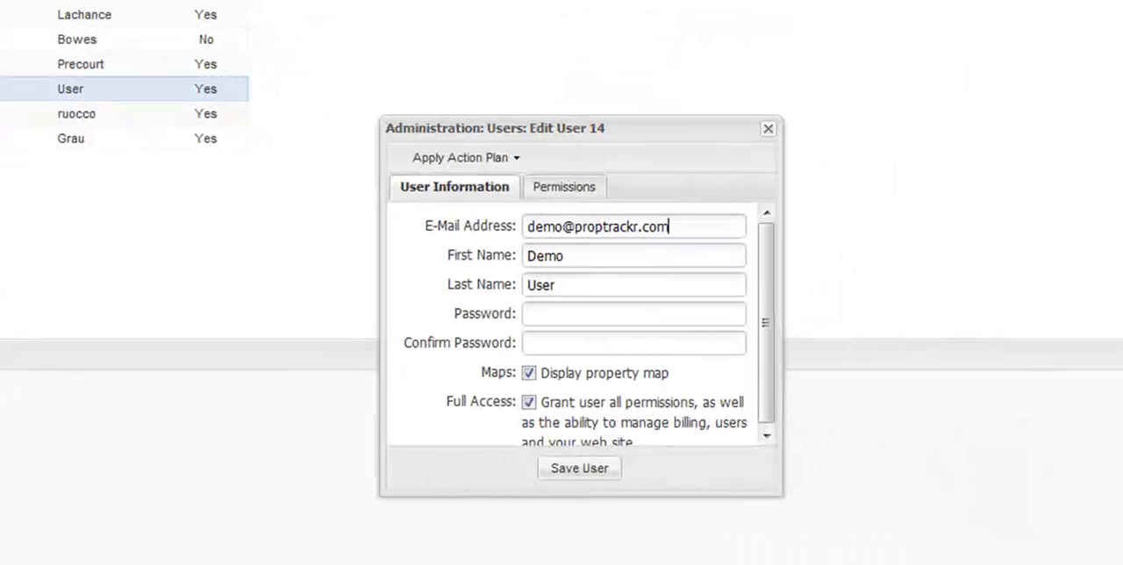
drag(518, 143, 170, 31)
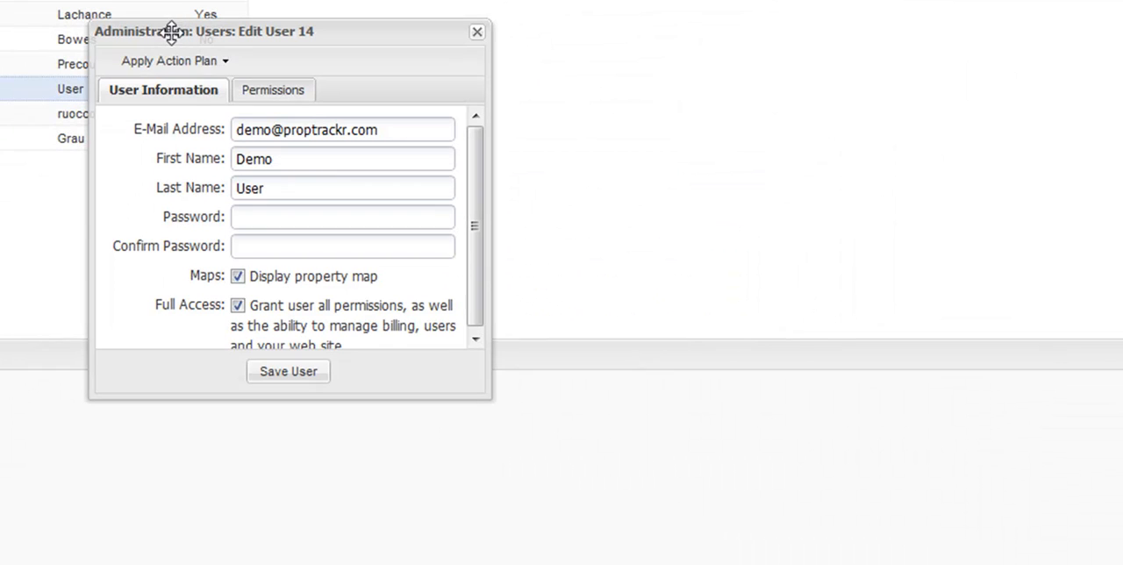
click(225, 61)
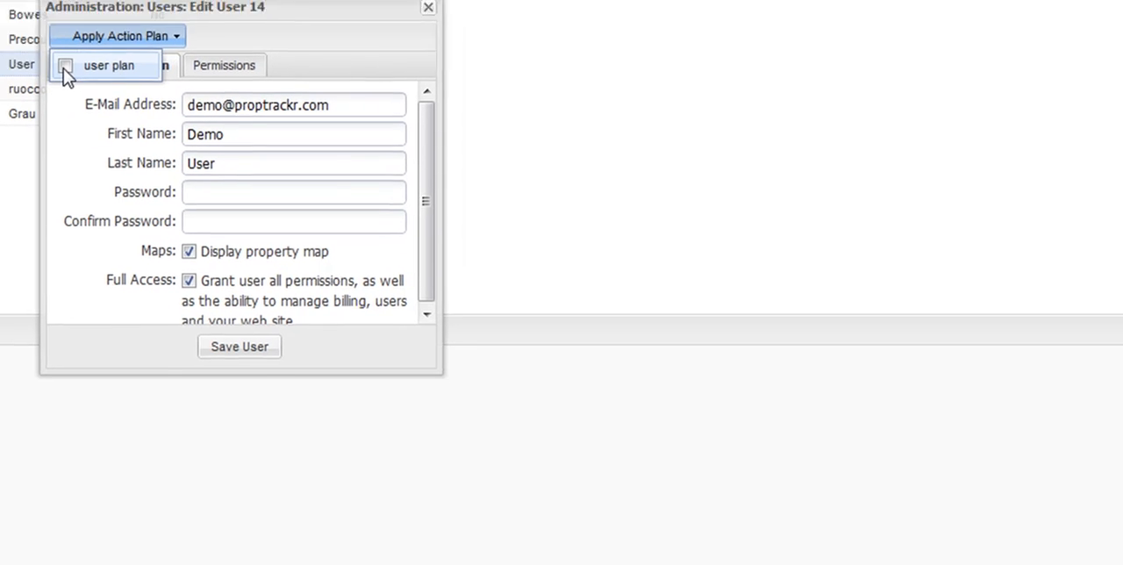
click(65, 66)
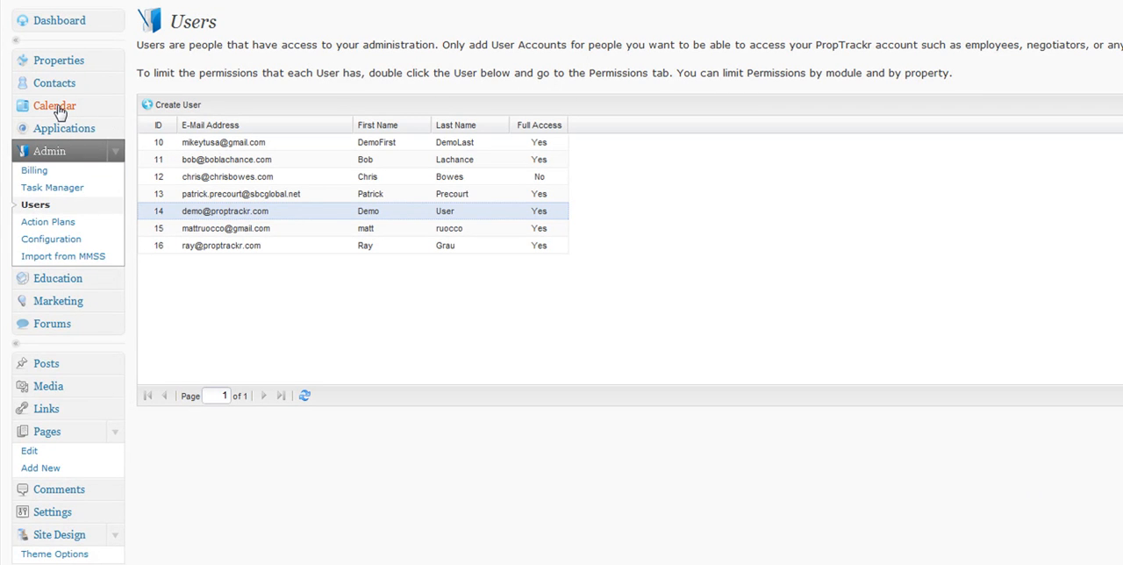
Review the assigned action plans list and the custom action plan templates.
click(51, 223)
click(449, 50)
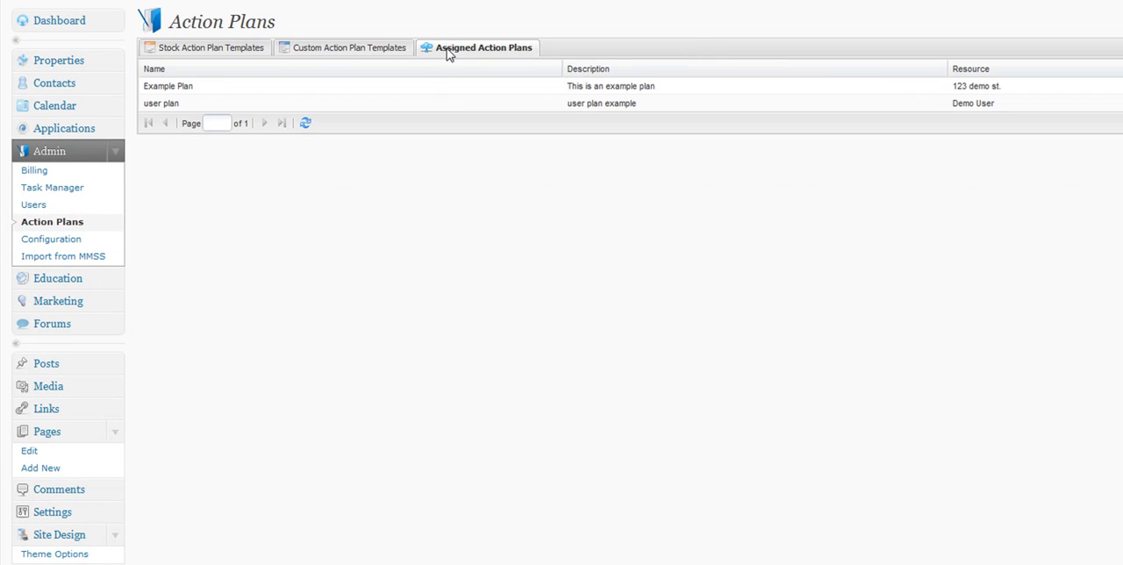
click(693, 104)
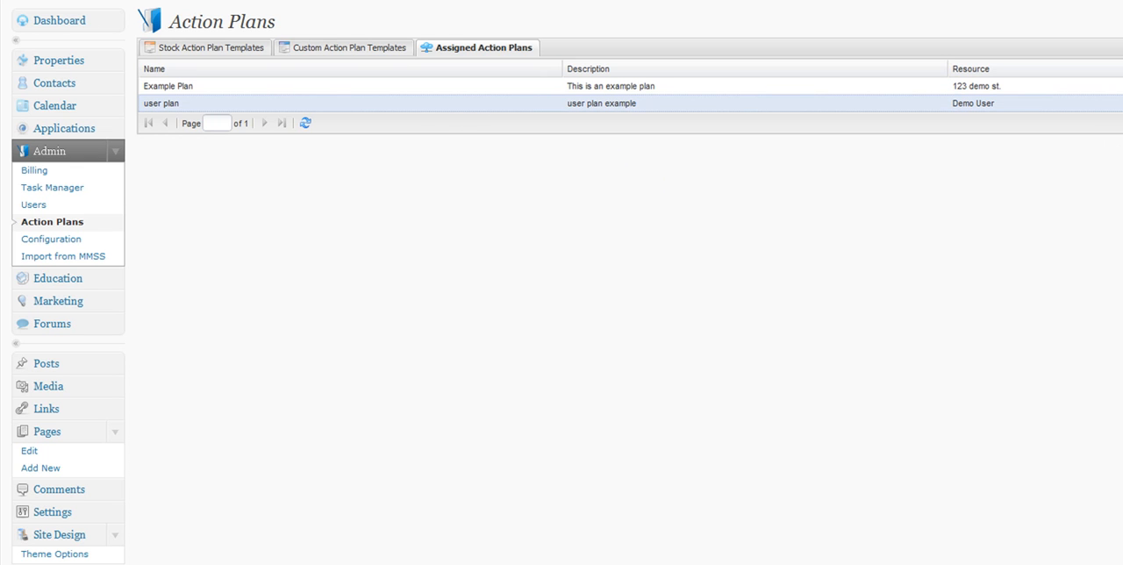
key(F5)
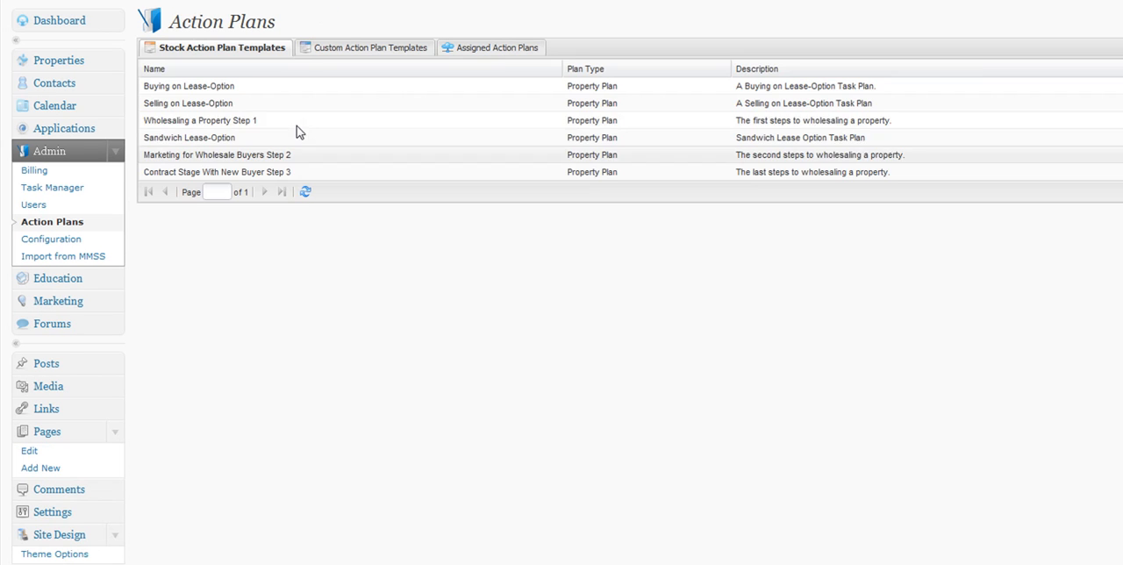
click(483, 51)
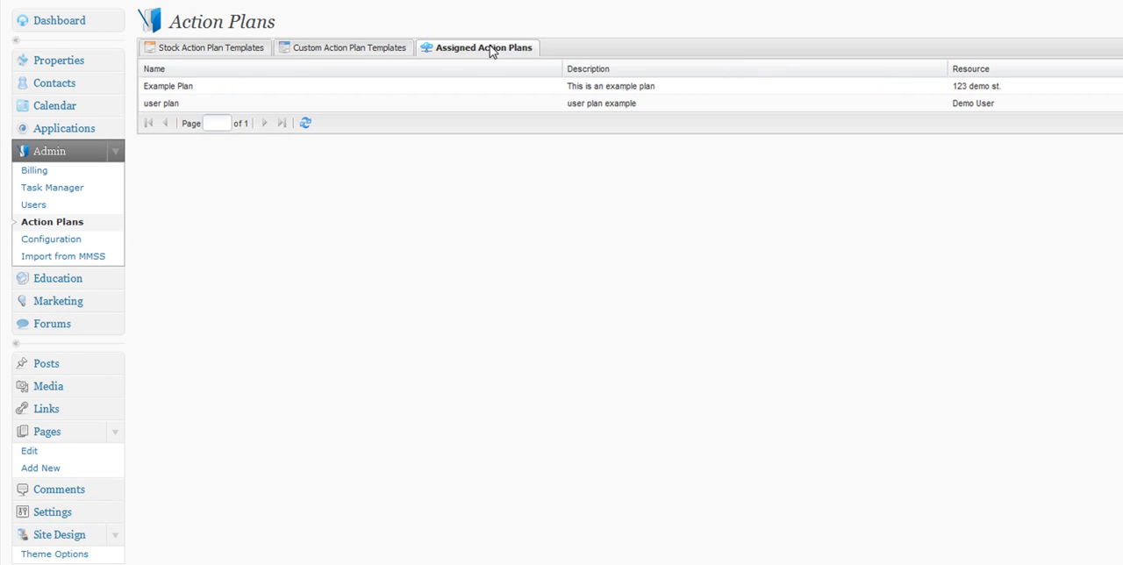
click(362, 51)
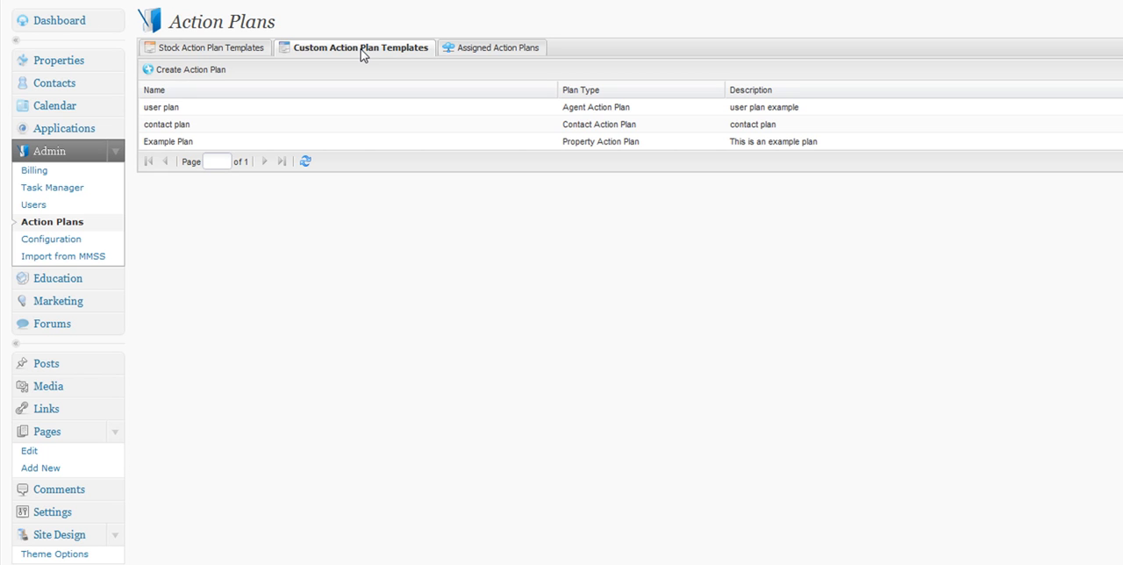
Inspect the Buying on Lease-Option stock plan's action list and its Market for Properties action template.
click(232, 49)
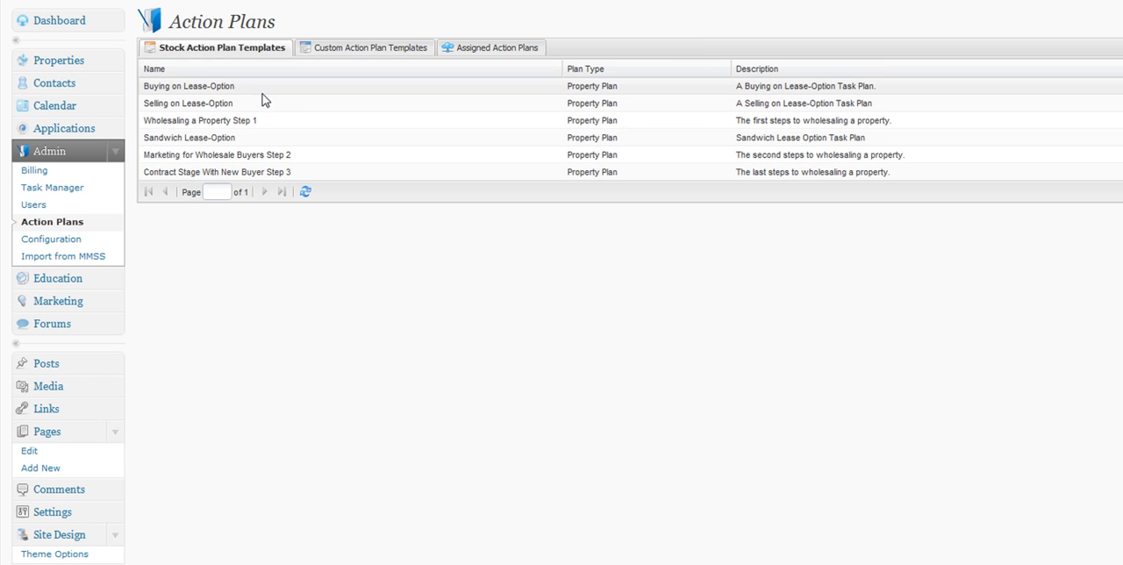
click(238, 88)
right_click(231, 88)
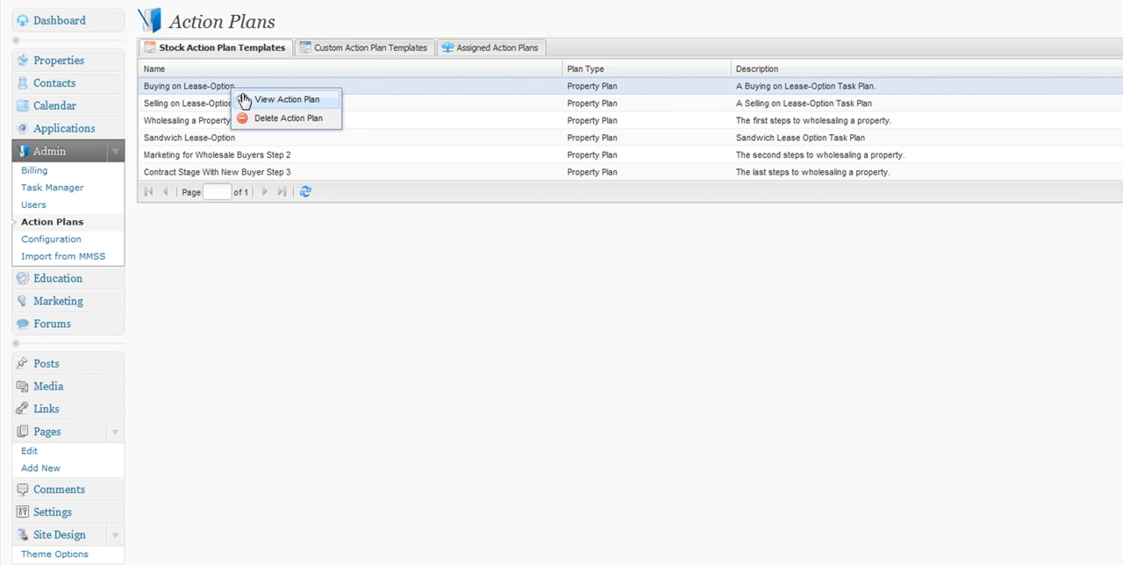
click(246, 98)
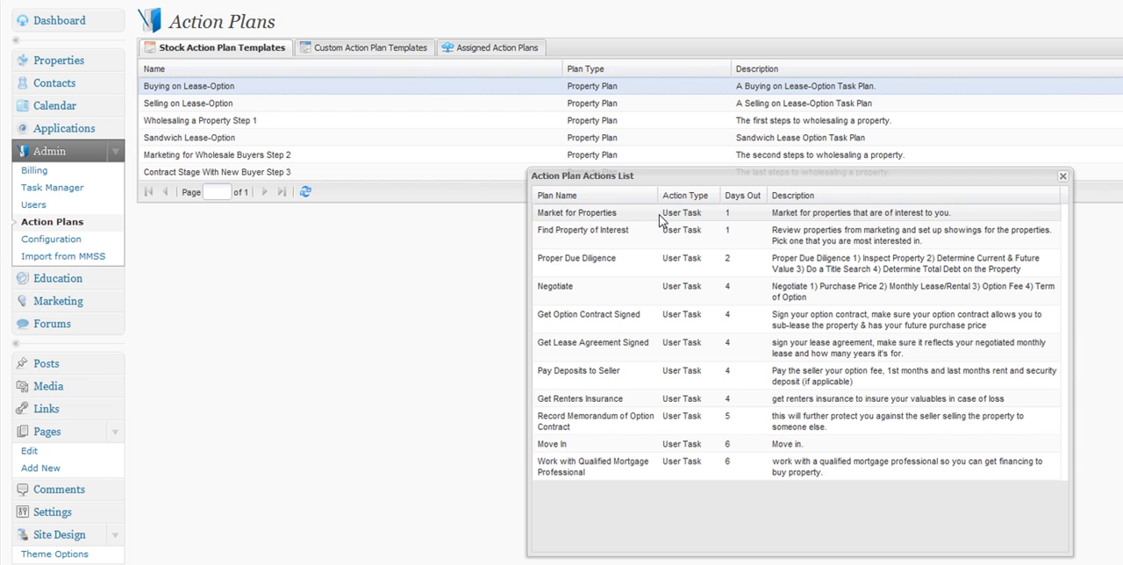
right_click(803, 220)
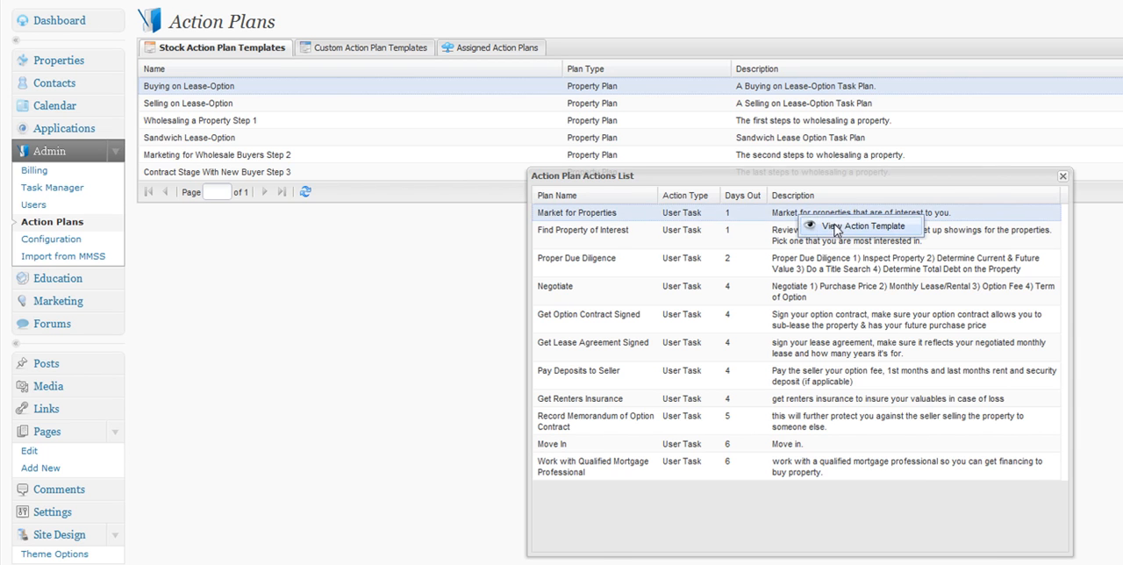
click(838, 228)
drag(650, 200, 873, 195)
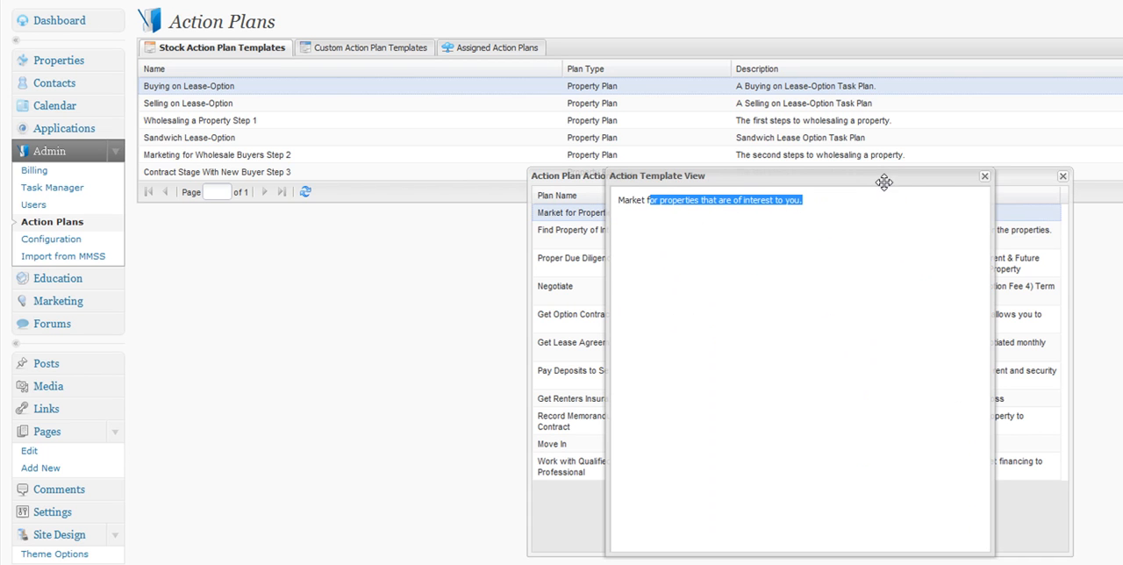
click(984, 175)
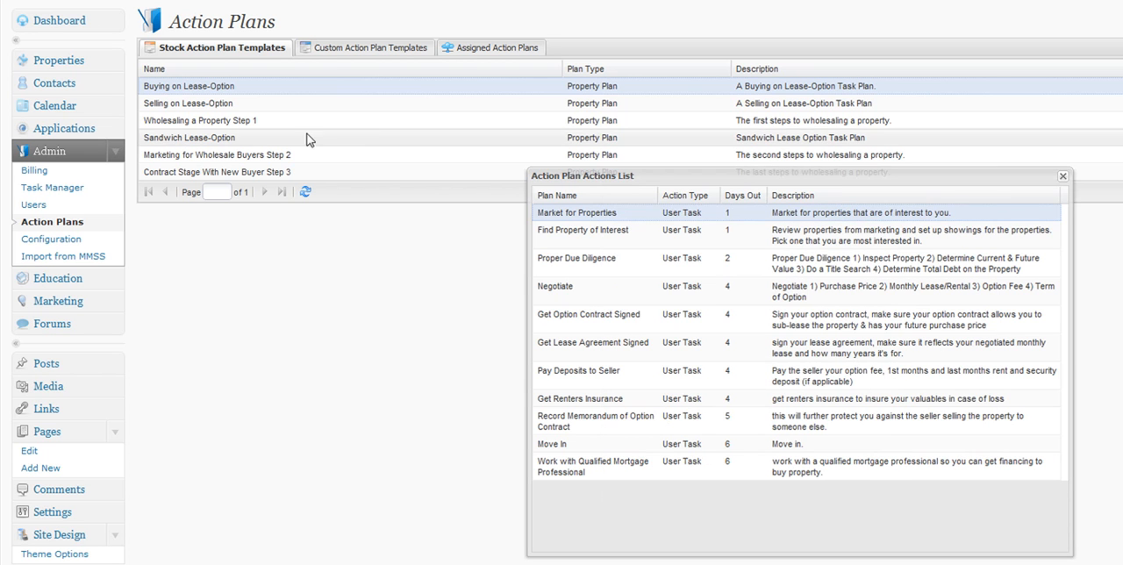
right_click(621, 295)
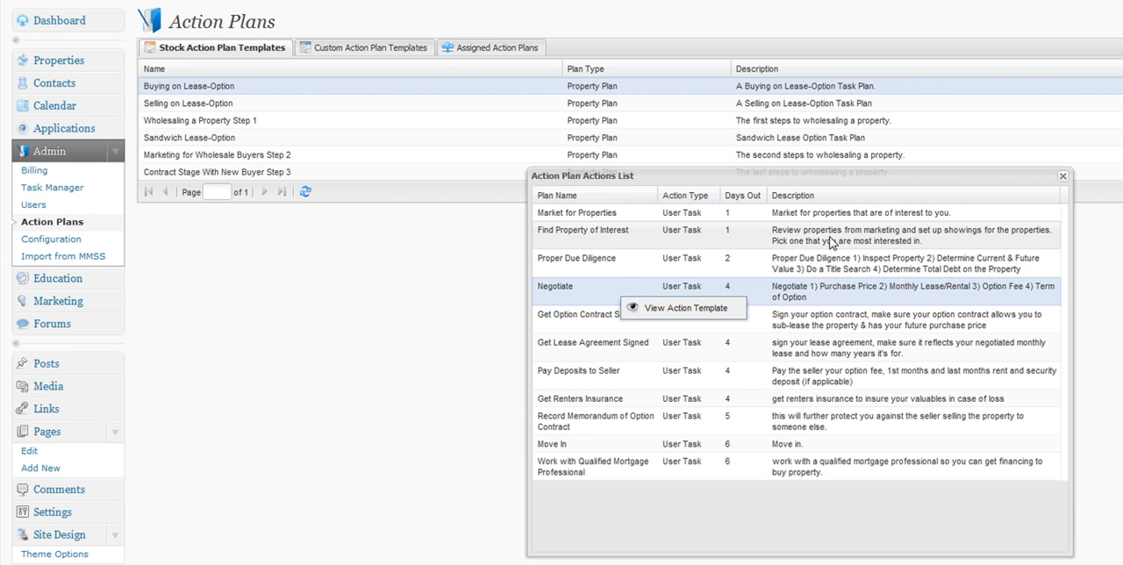
click(1061, 178)
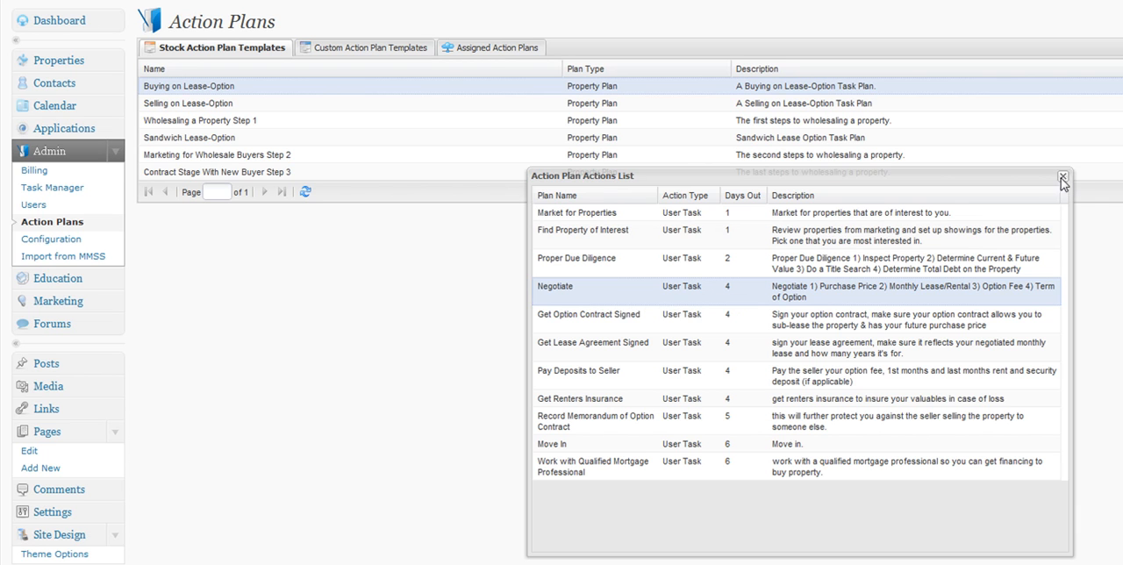